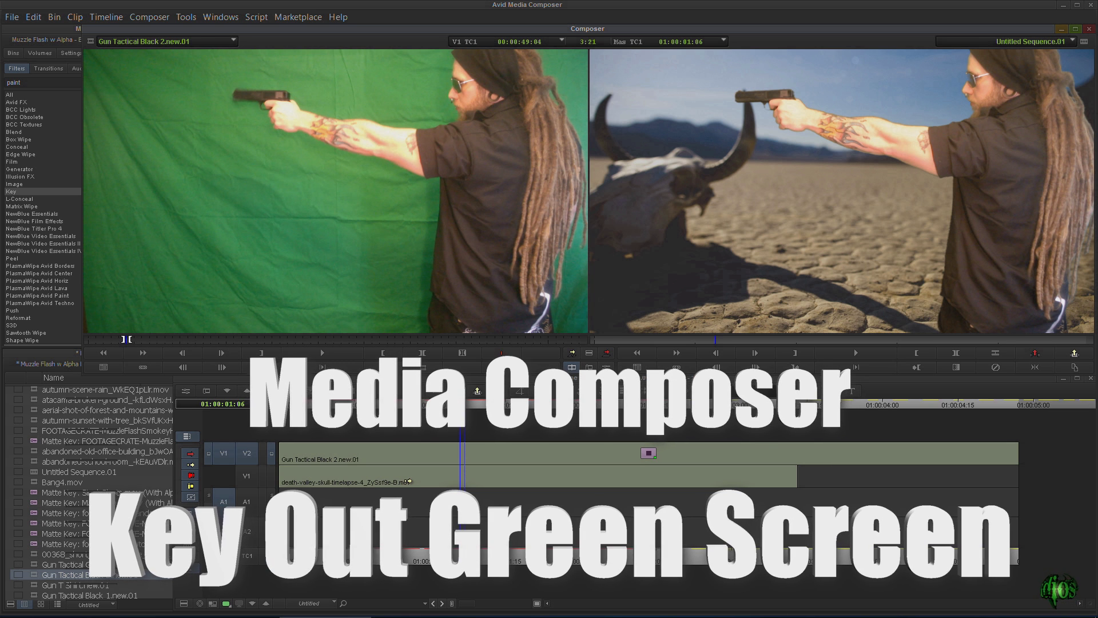
Step: Overwrite Gun Tactical Black 2.new.01 from the Source monitor onto V1 of Untitled Sequence.01
{"action": "left_click", "coordinate": [363, 481]}
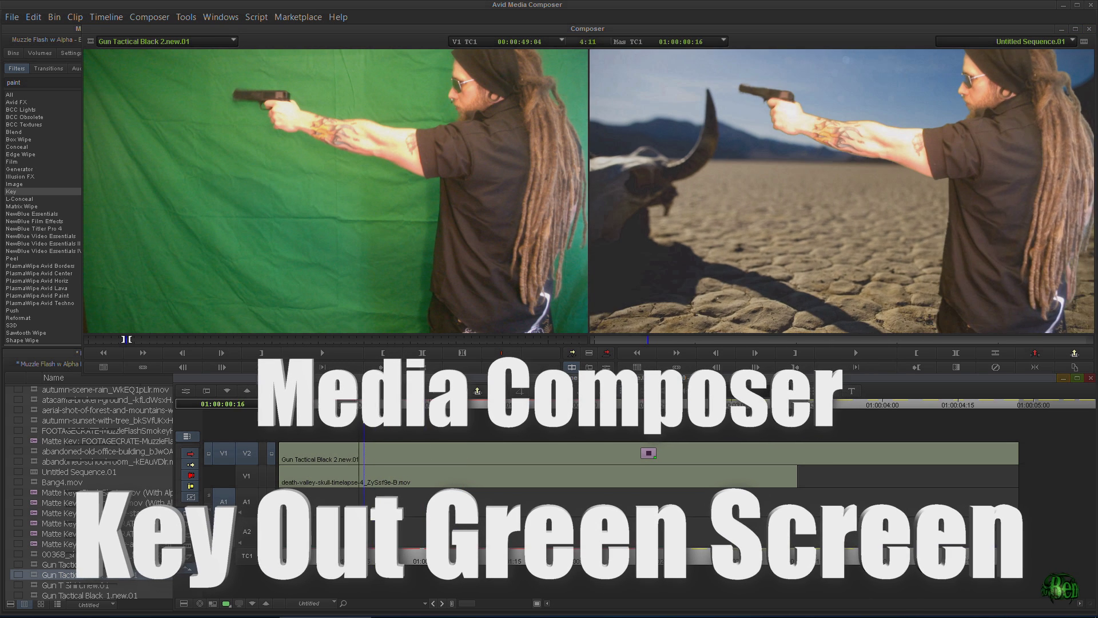
{"action": "key", "text": "Left"}
{"action": "key", "text": "Left"}
{"action": "key", "text": "Left"}
{"action": "key", "text": "Left"}
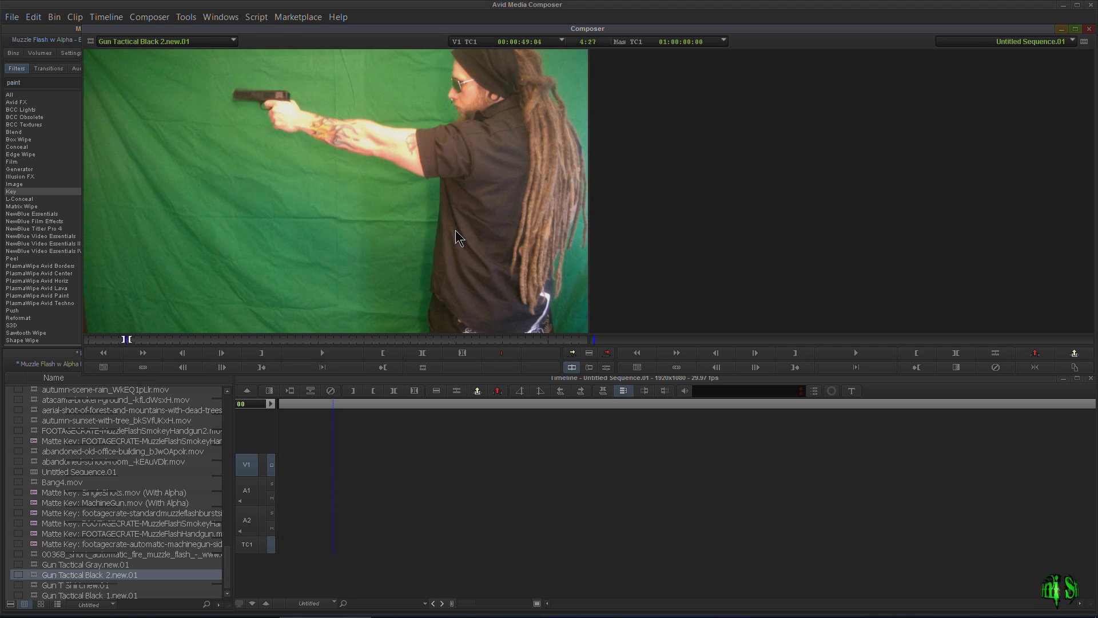
{"action": "left_click", "coordinate": [604, 353]}
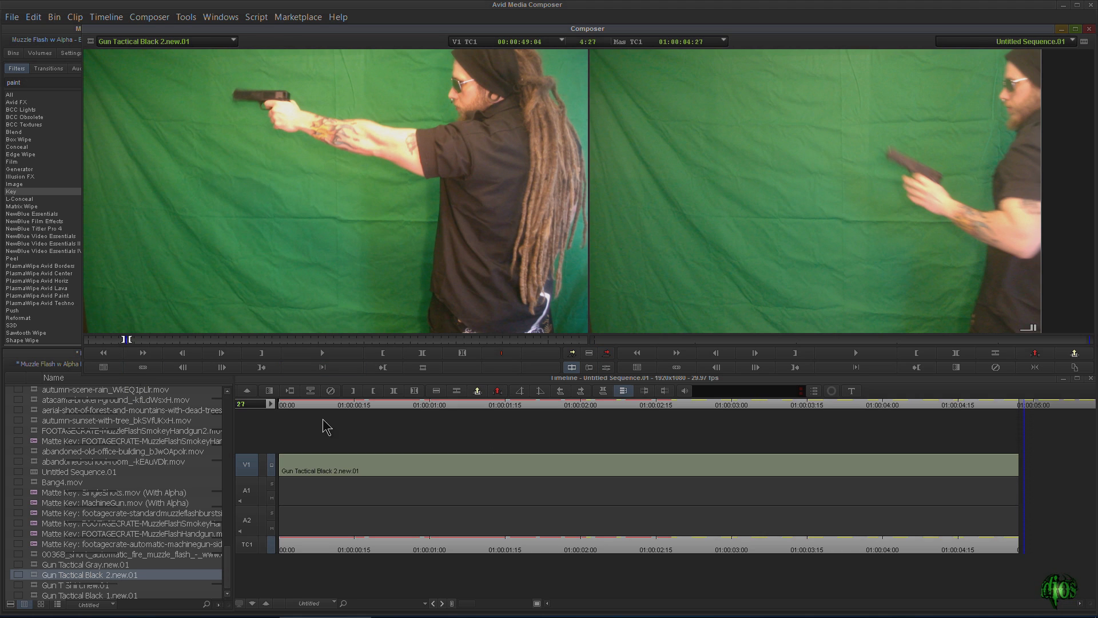
Step: Apply SpectraMatte from the Key effects to the V1 green-screen clip and open its settings
{"action": "mouse_move", "coordinate": [341, 409]}
{"action": "left_mouse_down"}
{"action": "mouse_move", "coordinate": [294, 408]}
{"action": "mouse_move", "coordinate": [431, 413]}
{"action": "mouse_move", "coordinate": [324, 409]}
{"action": "left_mouse_up"}
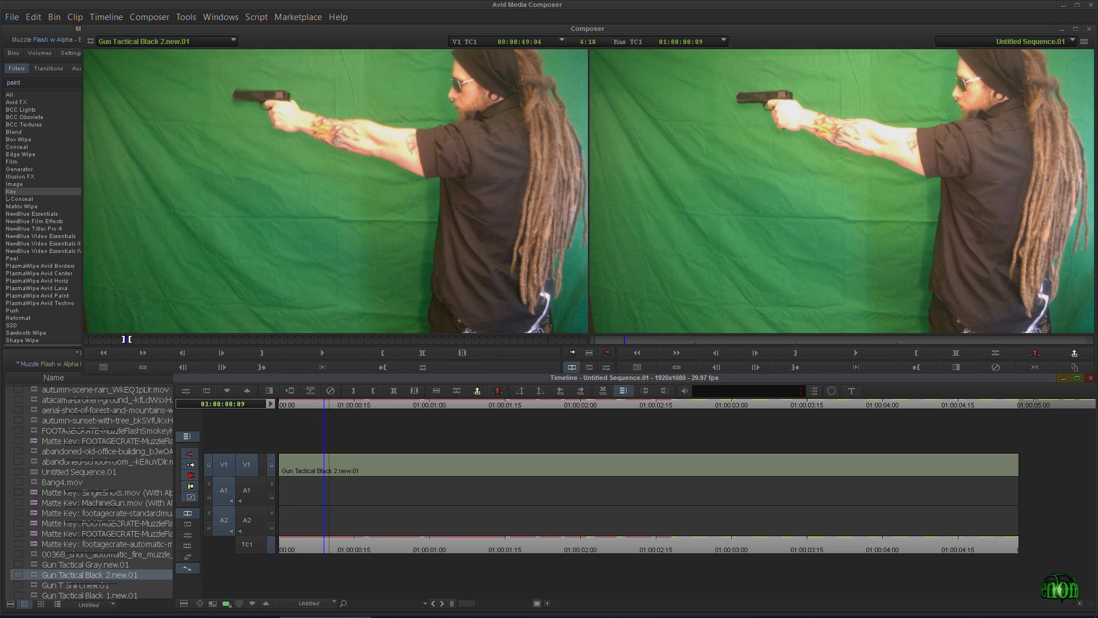
{"action": "left_click", "coordinate": [22, 193]}
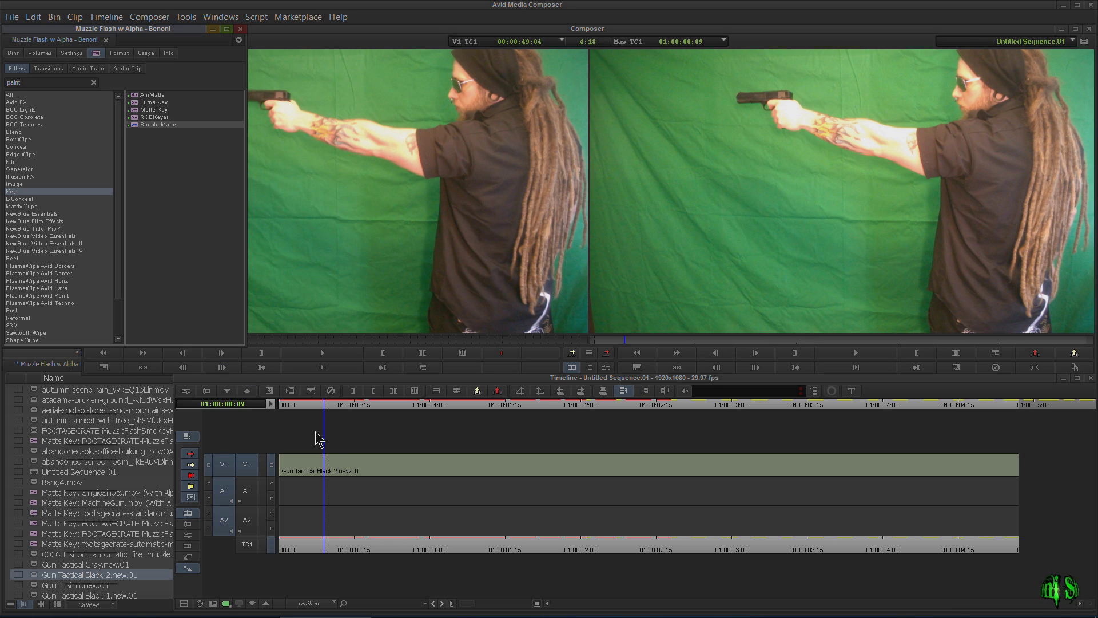
{"action": "left_click_drag", "start_coordinate": [143, 124], "coordinate": [316, 466]}
{"action": "left_click", "coordinate": [606, 369]}
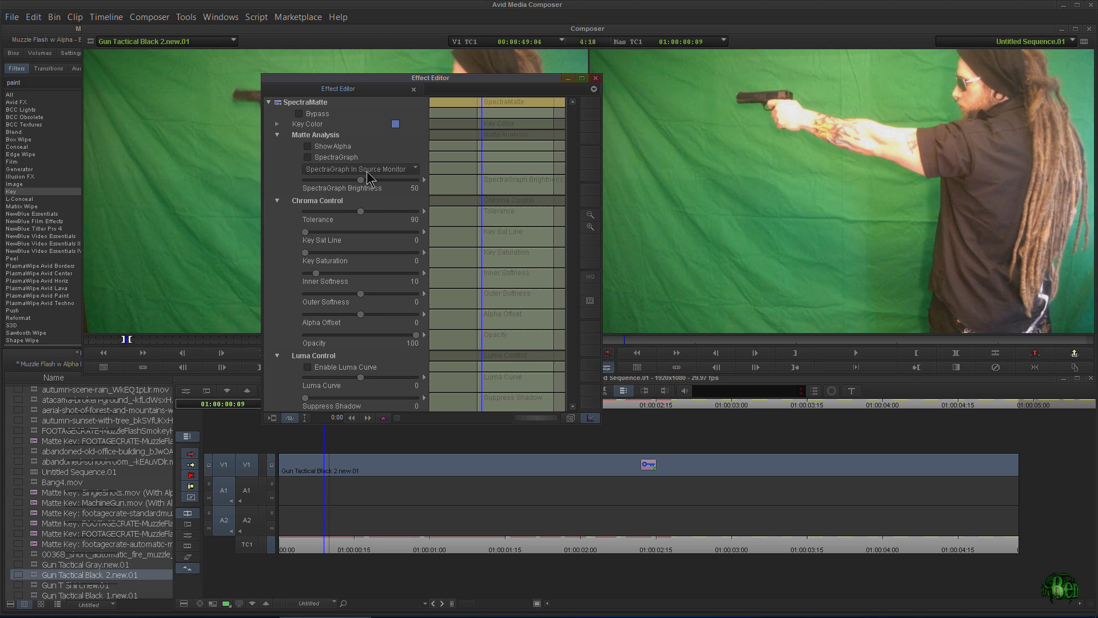
Step: Sample the green backdrop with the eyedropper as the SpectraMatte key colour
{"action": "left_click_drag", "start_coordinate": [395, 123], "coordinate": [708, 221]}
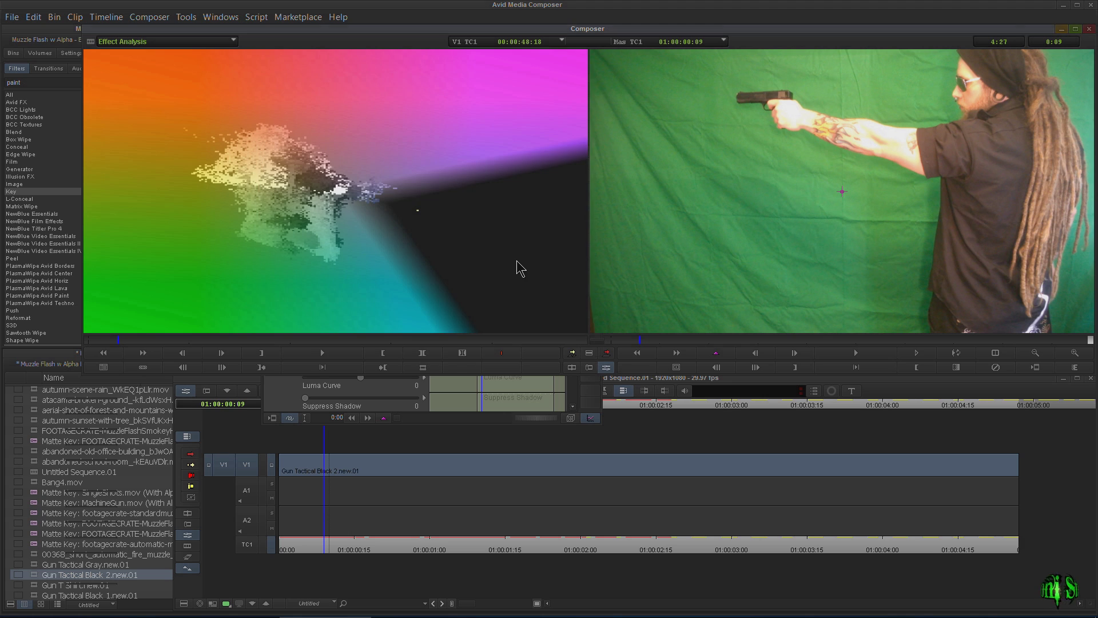
{"action": "left_click", "coordinate": [278, 396]}
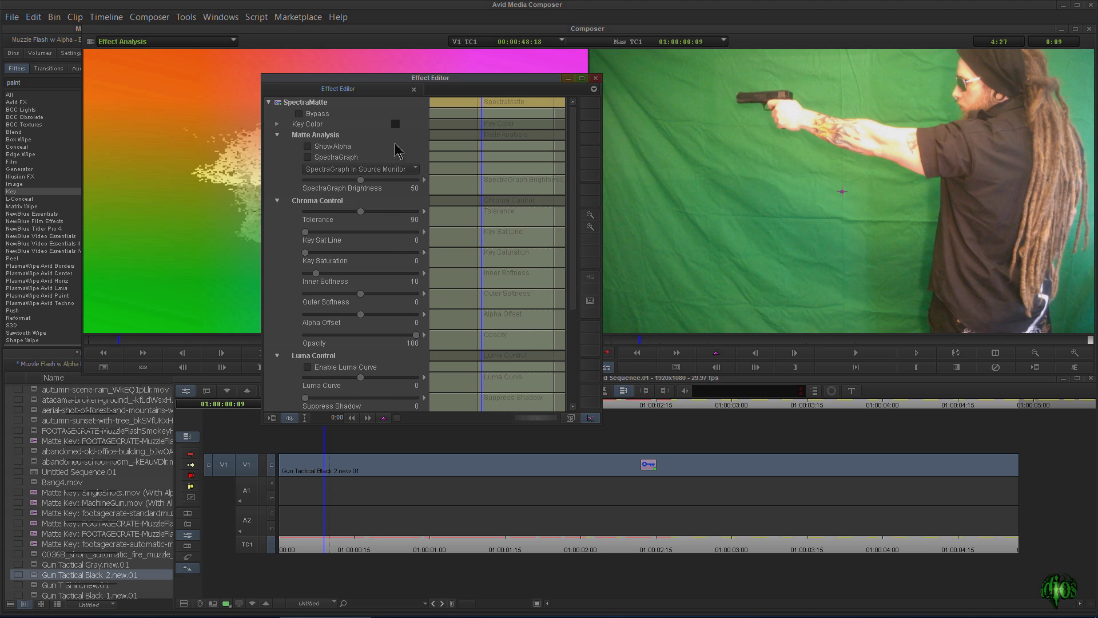
{"action": "left_click_drag", "start_coordinate": [397, 127], "coordinate": [740, 172]}
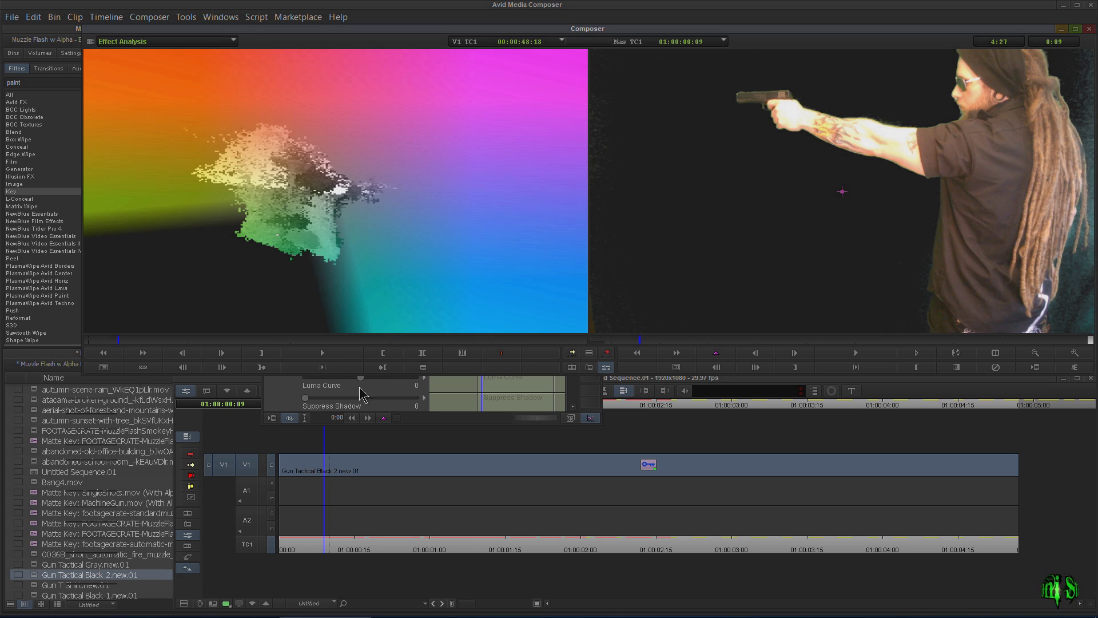
{"action": "left_click", "coordinate": [342, 382]}
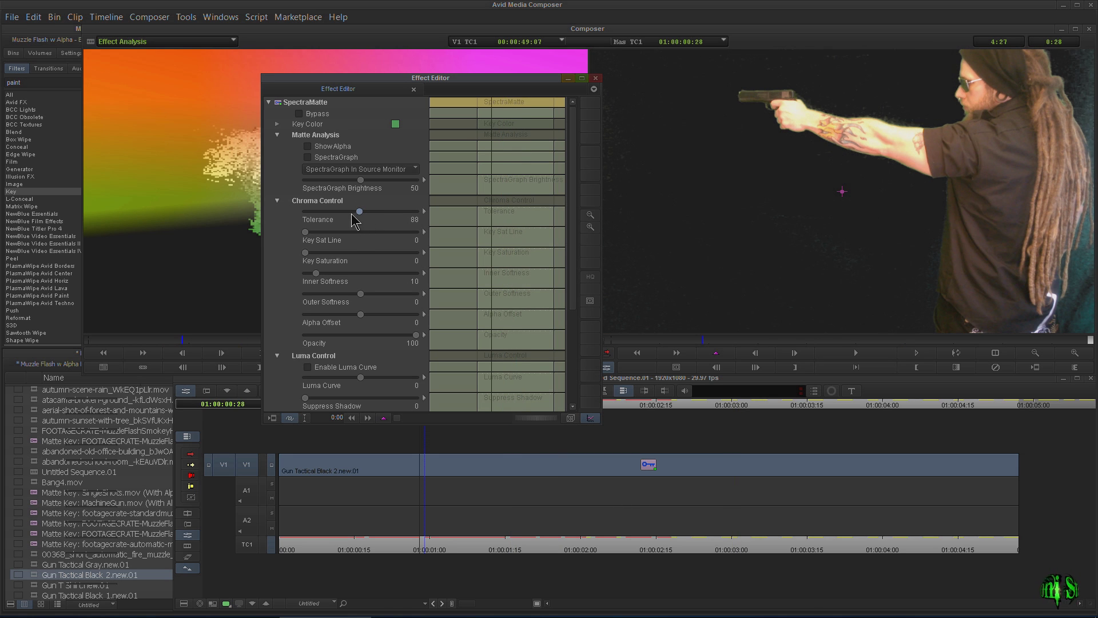
Step: Set Tolerance to 133, Inner Softness to 18, and Luma Curve below zero
{"action": "left_click_drag", "start_coordinate": [358, 211], "coordinate": [388, 216]}
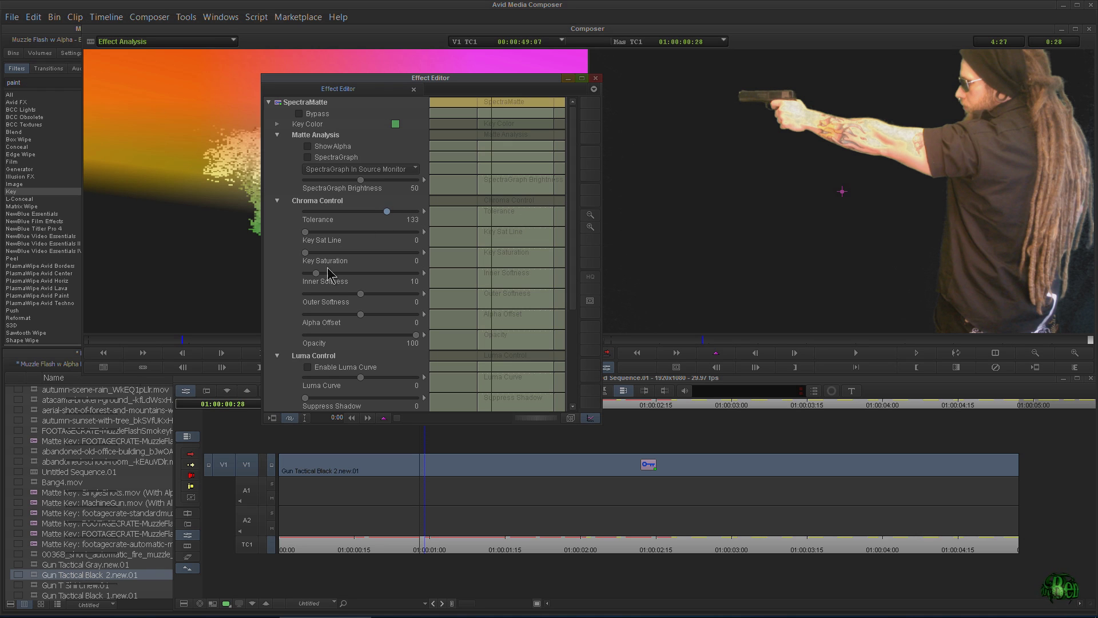
{"action": "left_click_drag", "start_coordinate": [328, 279], "coordinate": [305, 254]}
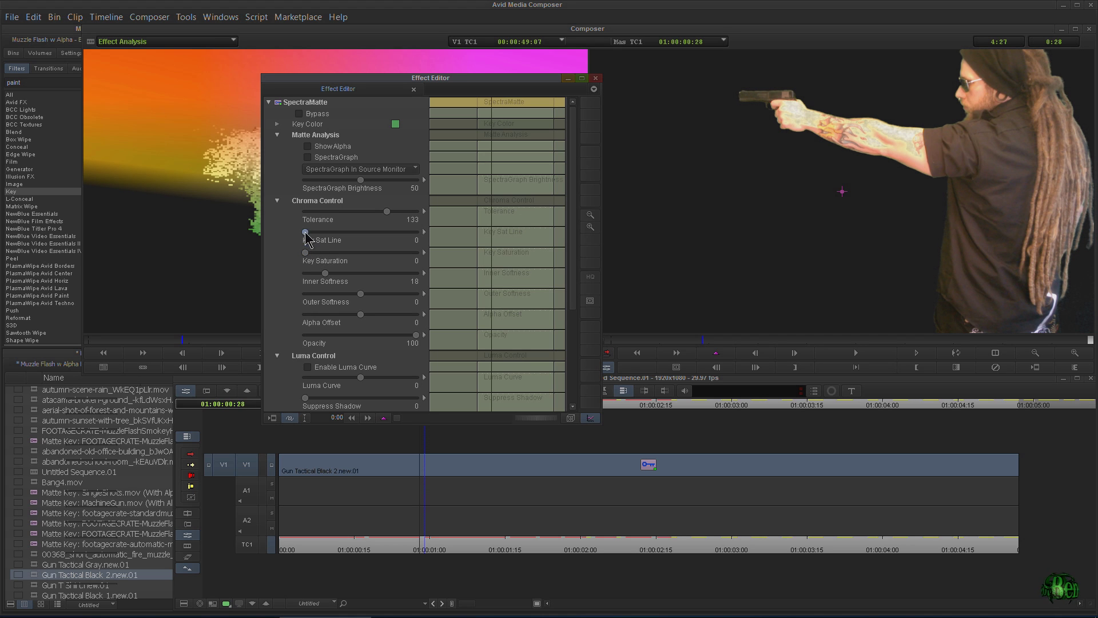
{"action": "left_click_drag", "start_coordinate": [336, 80], "coordinate": [518, 98]}
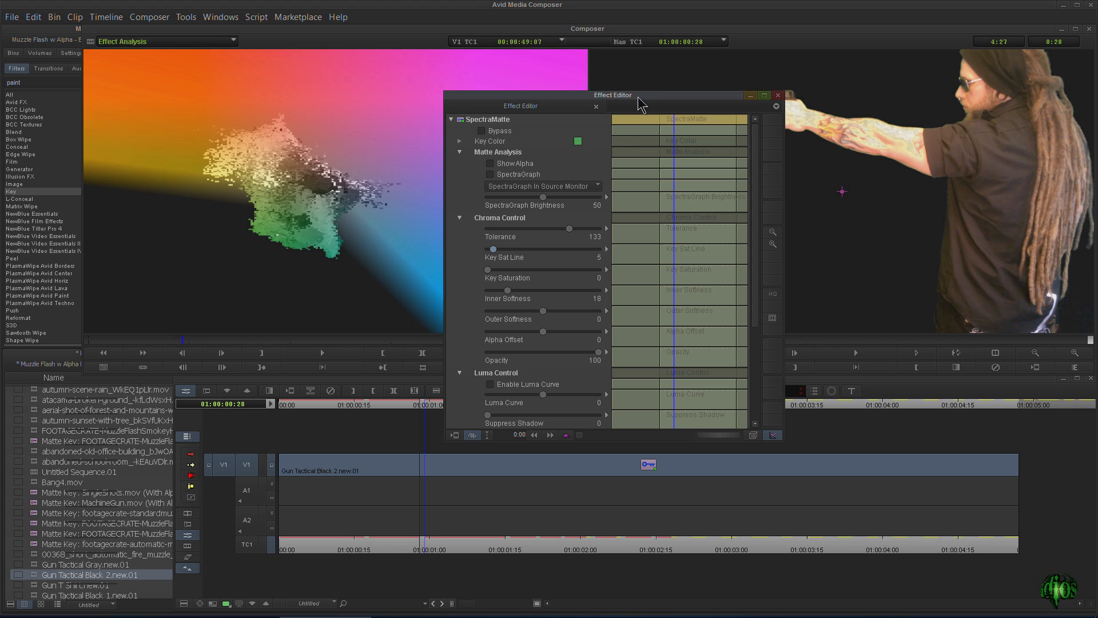
{"action": "left_click_drag", "start_coordinate": [639, 102], "coordinate": [421, 84]}
{"action": "left_click_drag", "start_coordinate": [324, 376], "coordinate": [302, 378]}
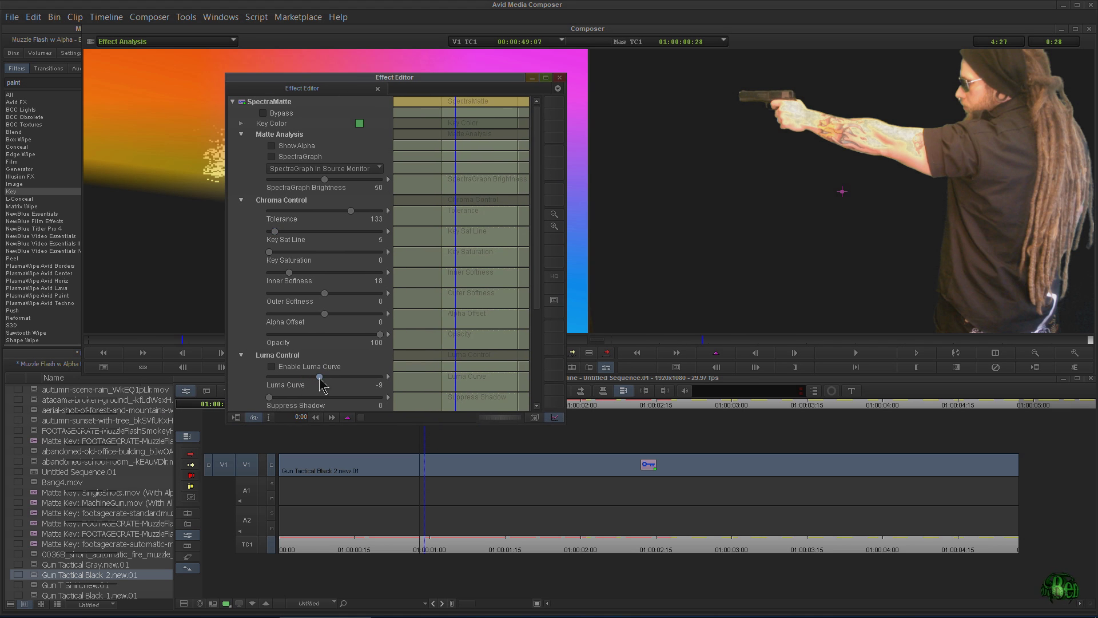
{"action": "left_click", "coordinate": [560, 78]}
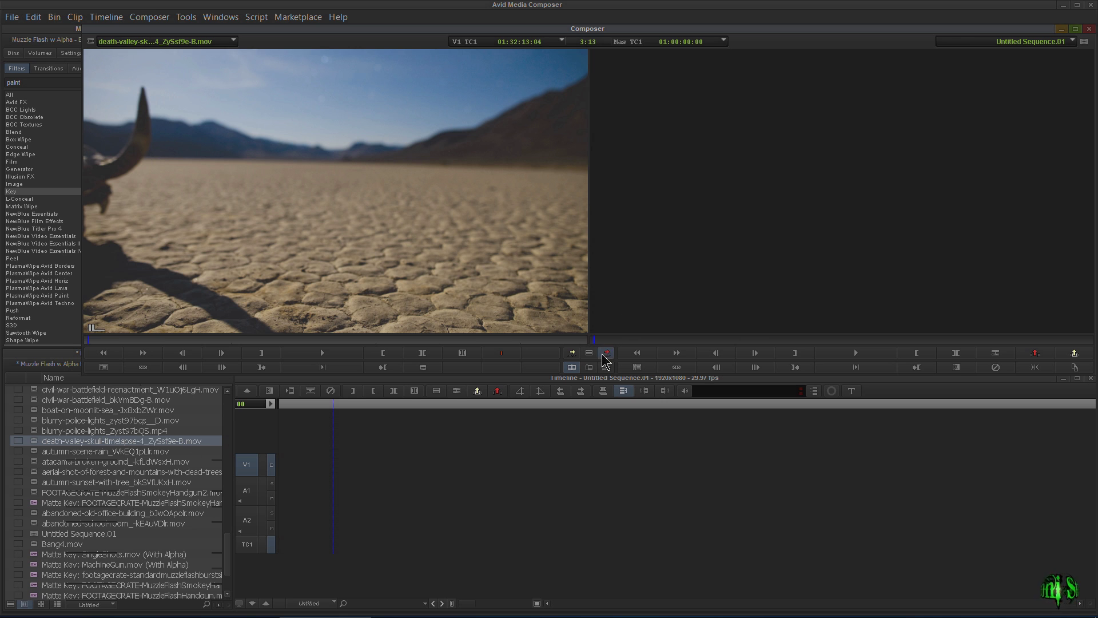
Step: Overwrite the desert skull clip onto V1, add a V2 track patched from source, and load the gun clip
{"action": "left_click", "coordinate": [605, 354]}
{"action": "left_click_drag", "start_coordinate": [332, 411], "coordinate": [180, 434]}
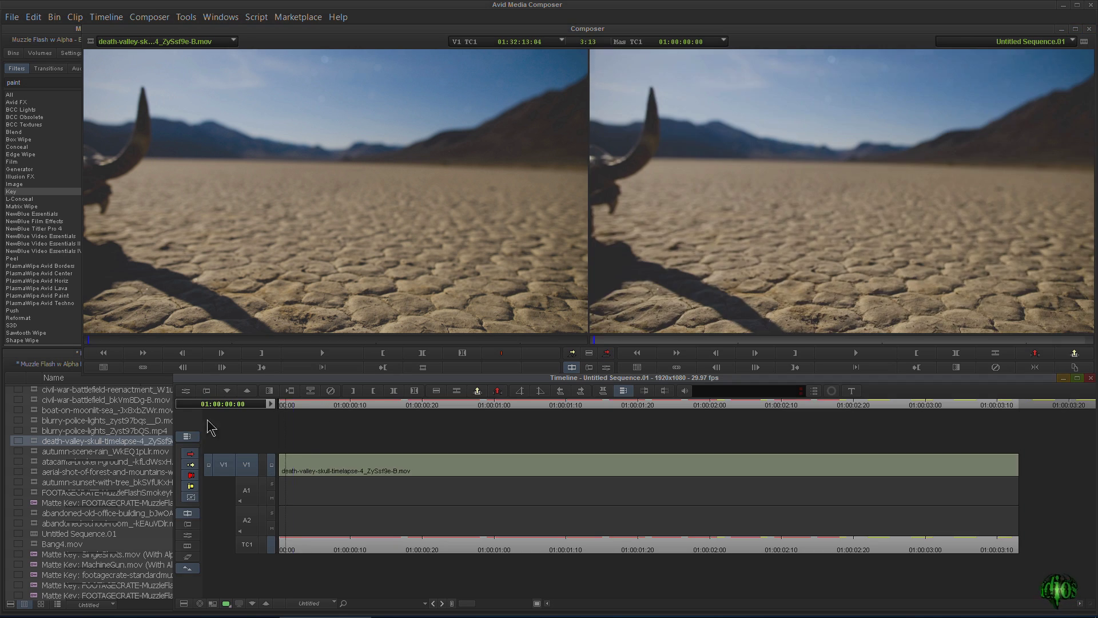
{"action": "key", "text": "ctrl+y"}
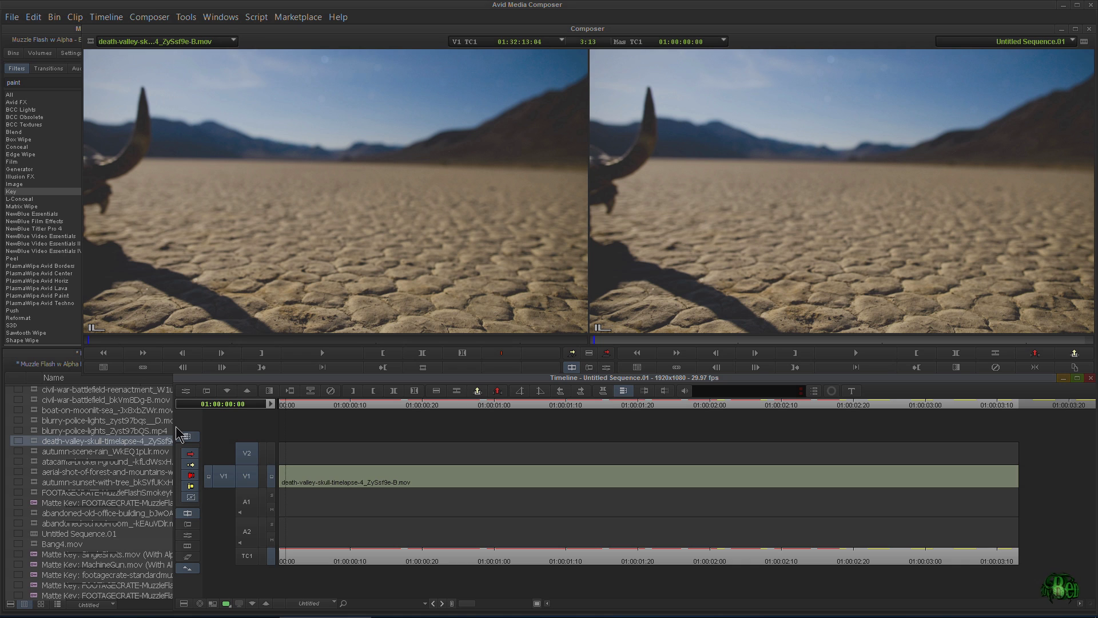
{"action": "left_click_drag", "start_coordinate": [223, 475], "coordinate": [247, 453]}
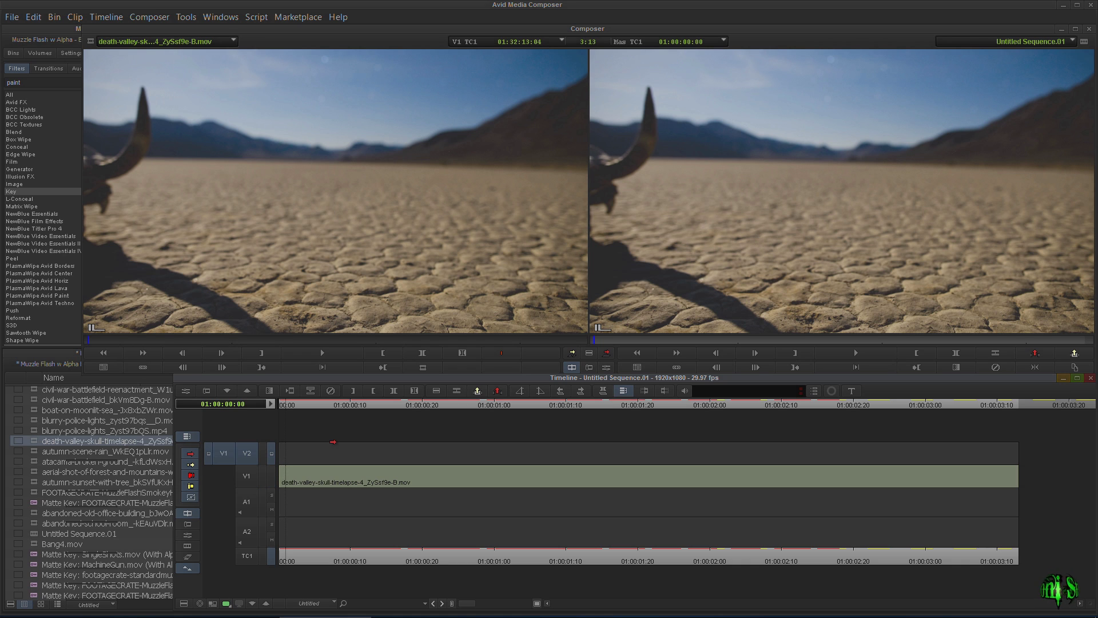
{"action": "scroll", "coordinate": [42, 550], "scroll_direction": "down", "scroll_amount": 2}
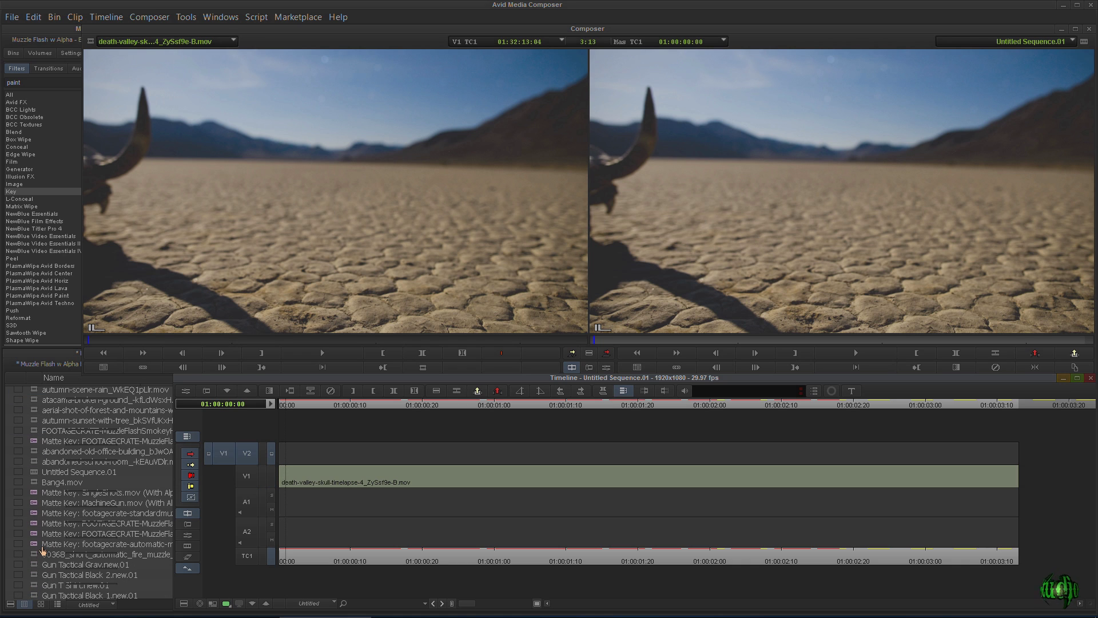
{"action": "double_click", "coordinate": [32, 575]}
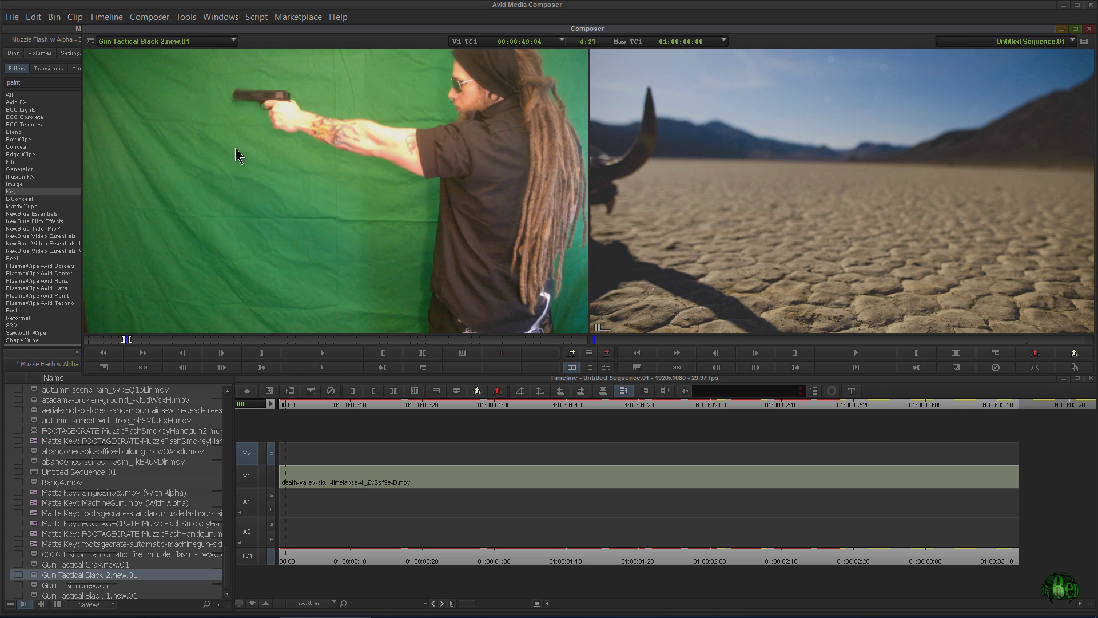
Step: Overwrite Gun Tactical Black 2.new.01 onto V2 above the desert clip and check both tracks
{"action": "left_click", "coordinate": [607, 353]}
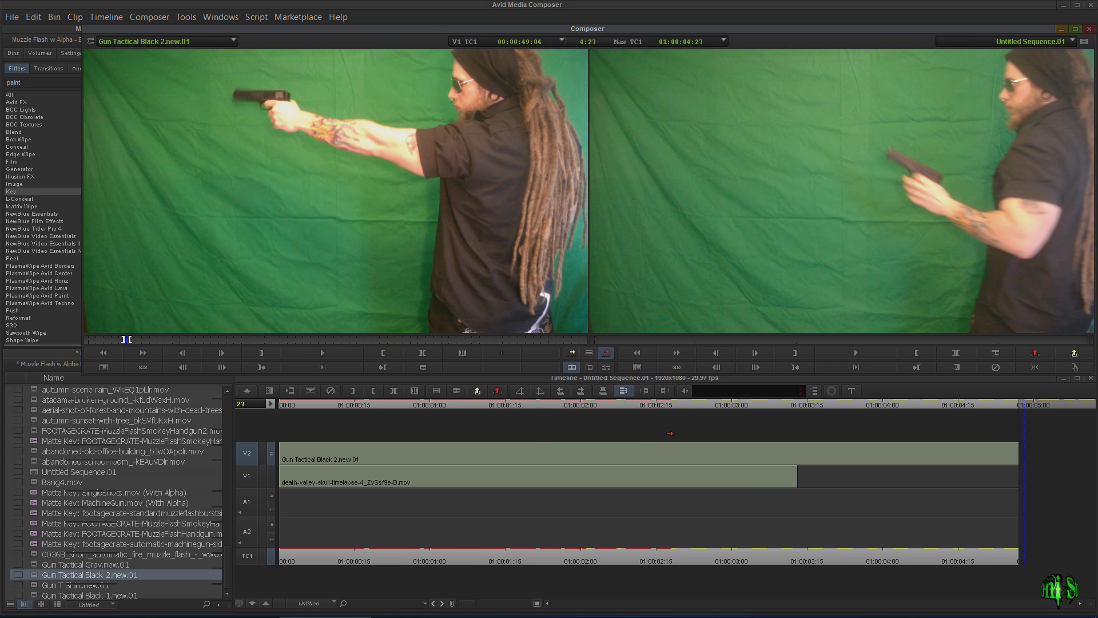
{"action": "left_click", "coordinate": [288, 405]}
{"action": "left_click", "coordinate": [272, 476]}
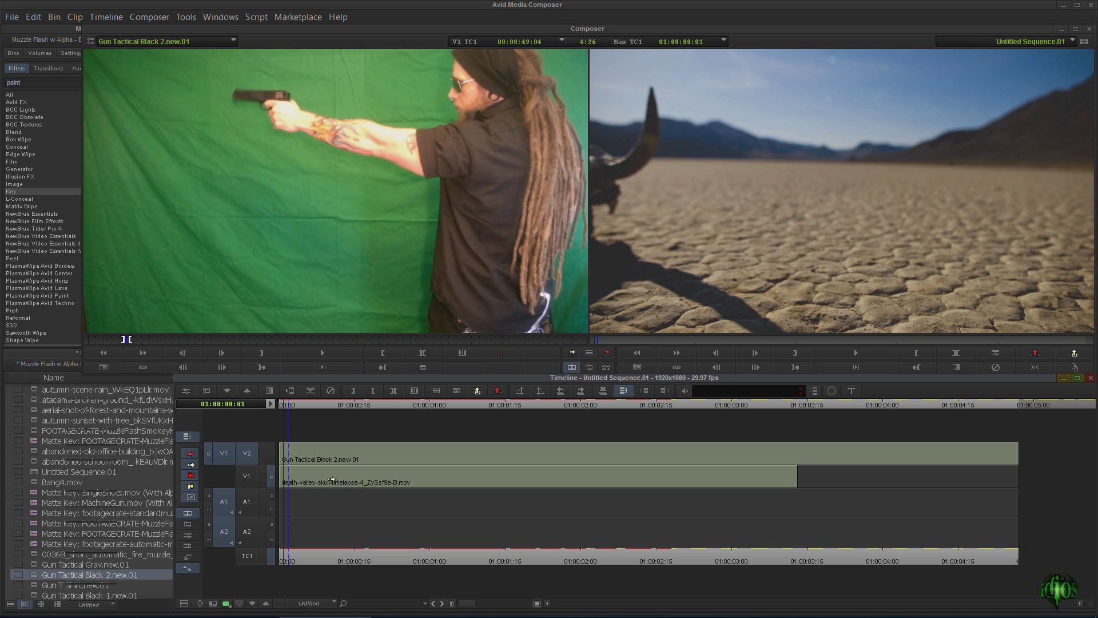
{"action": "left_click", "coordinate": [271, 452]}
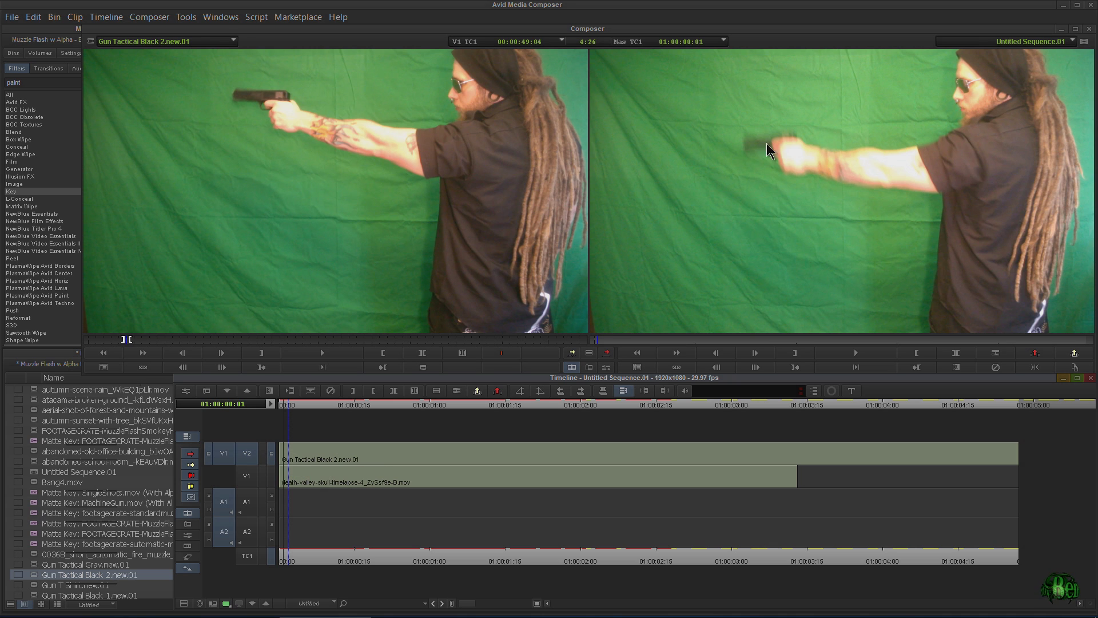
{"action": "left_click_drag", "start_coordinate": [314, 404], "coordinate": [220, 421]}
Step: Apply SpectraMatte to the V2 green-screen clip and open its settings
{"action": "left_click", "coordinate": [15, 194]}
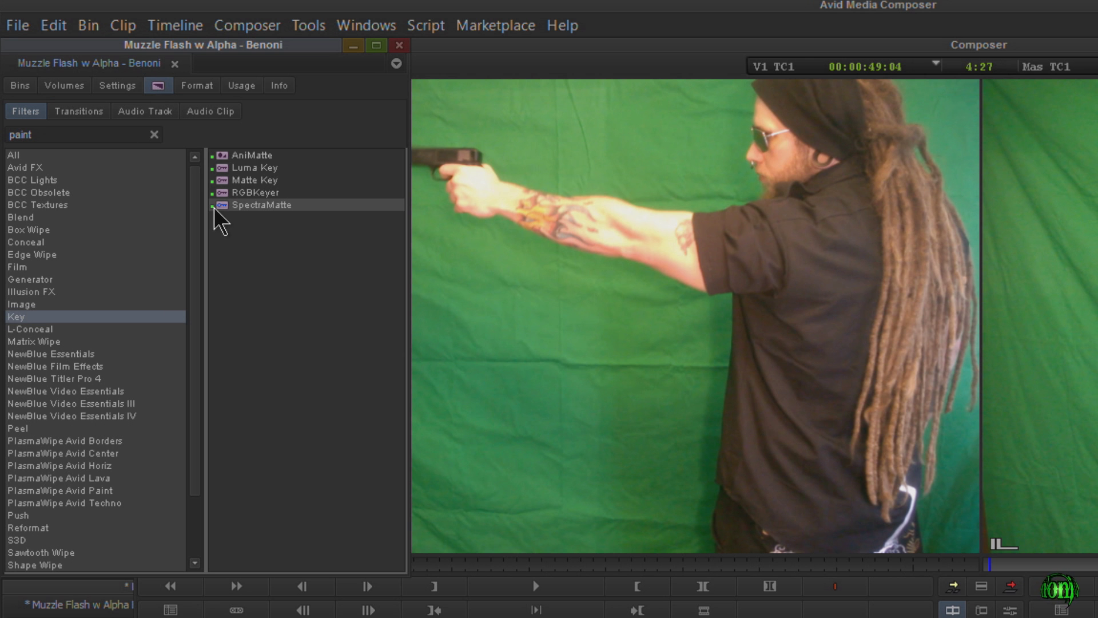
{"action": "left_click_drag", "start_coordinate": [219, 207], "coordinate": [338, 448]}
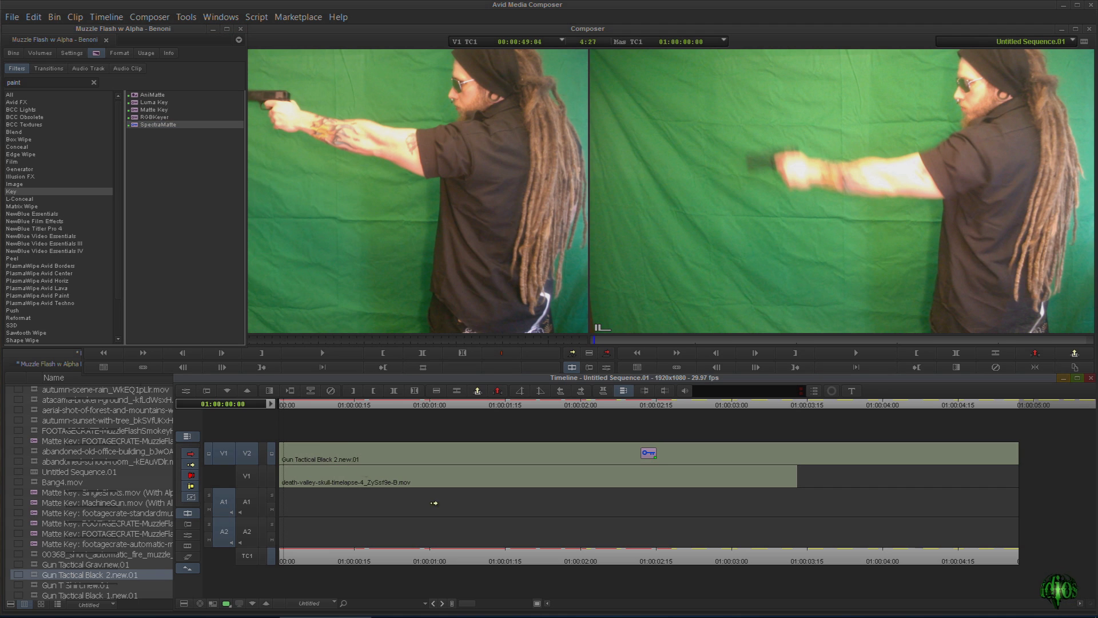
{"action": "left_click", "coordinate": [606, 367]}
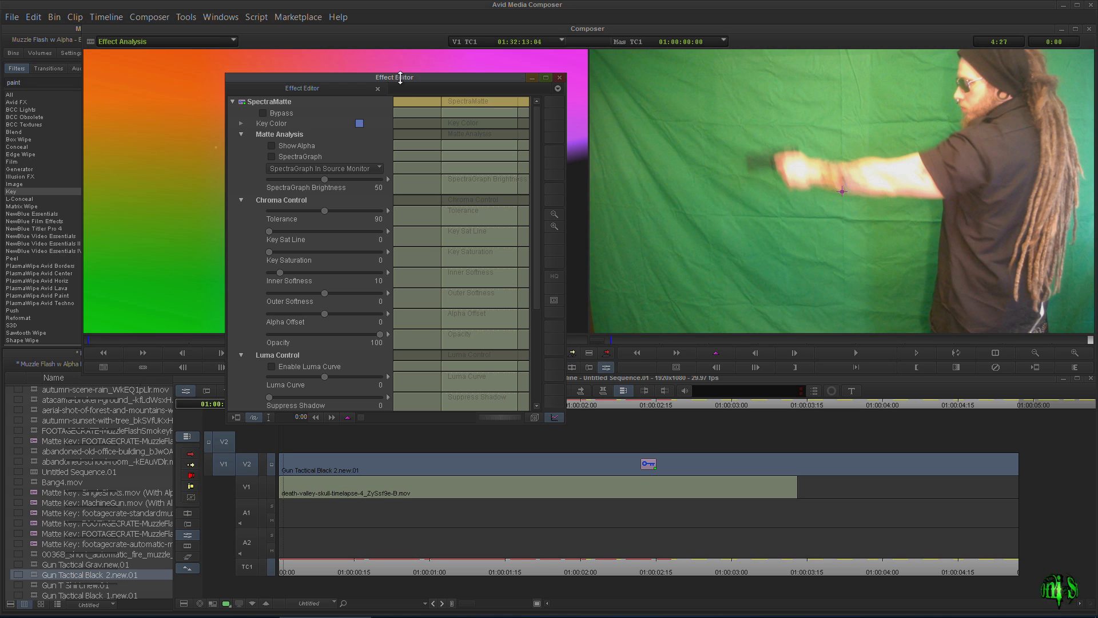
Step: Expand the Key Color red, green, blue values and shift the colour toward cyan
{"action": "left_click", "coordinate": [201, 123]}
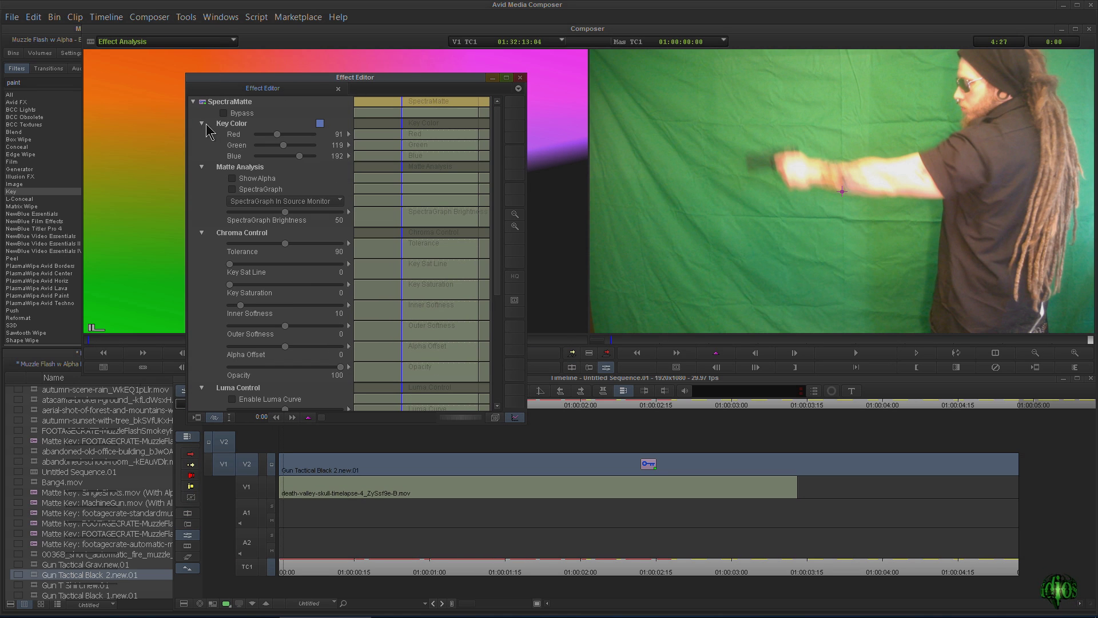
{"action": "left_click", "coordinate": [201, 123]}
{"action": "left_click", "coordinate": [201, 124]}
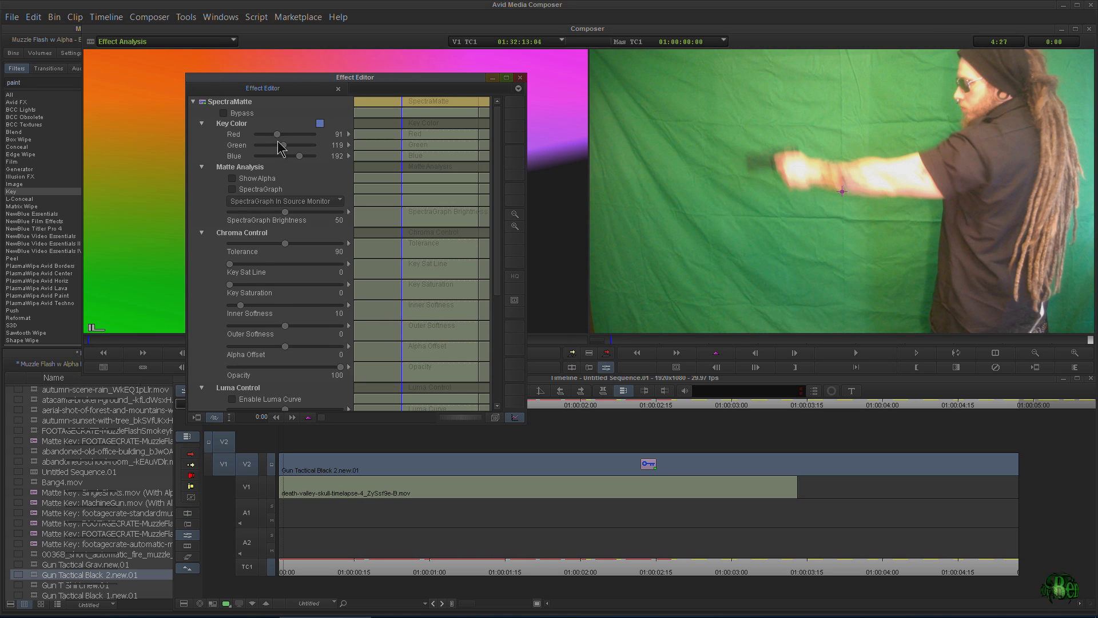
{"action": "left_click_drag", "start_coordinate": [272, 135], "coordinate": [297, 144]}
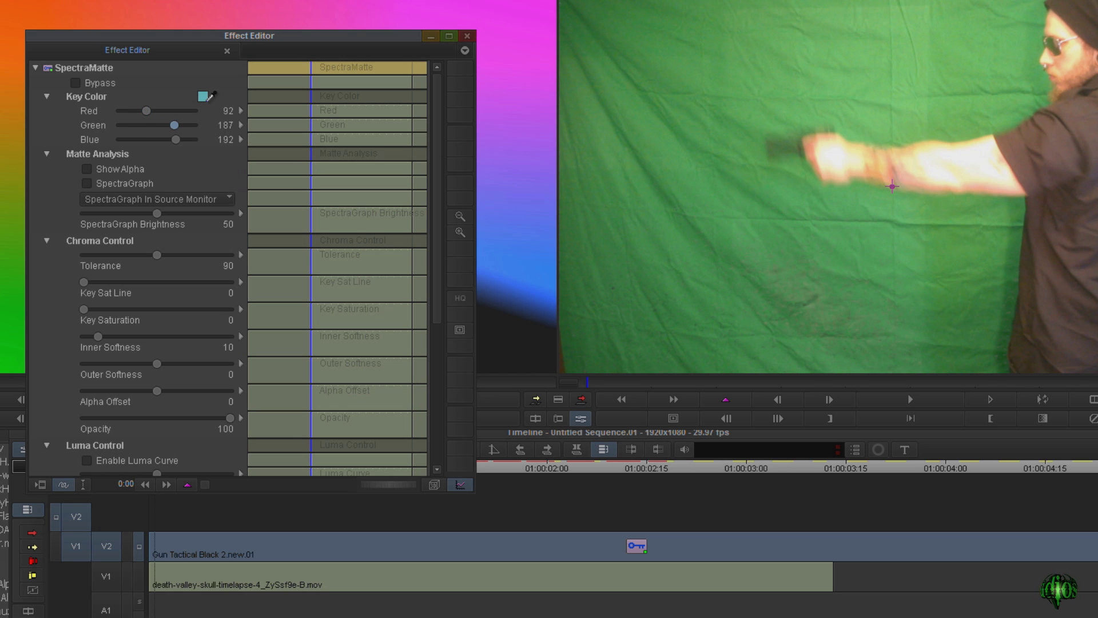
Step: Eyedropper the green screen in the record monitor until the gunman sits over the desert
{"action": "left_click", "coordinate": [203, 95]}
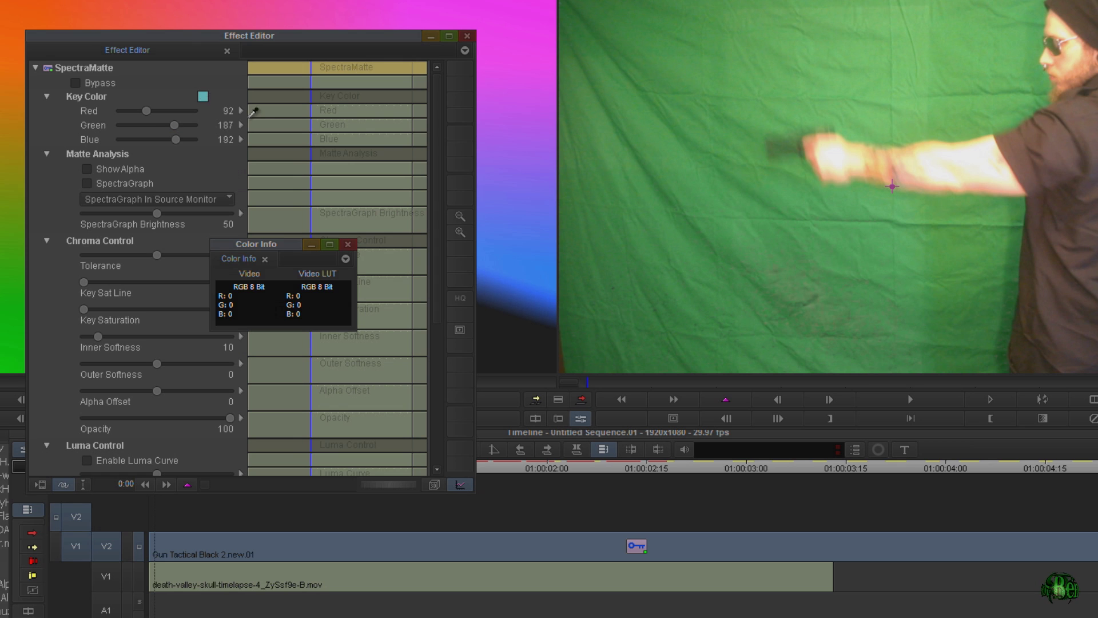
{"action": "left_click_drag", "start_coordinate": [252, 112], "coordinate": [826, 238]}
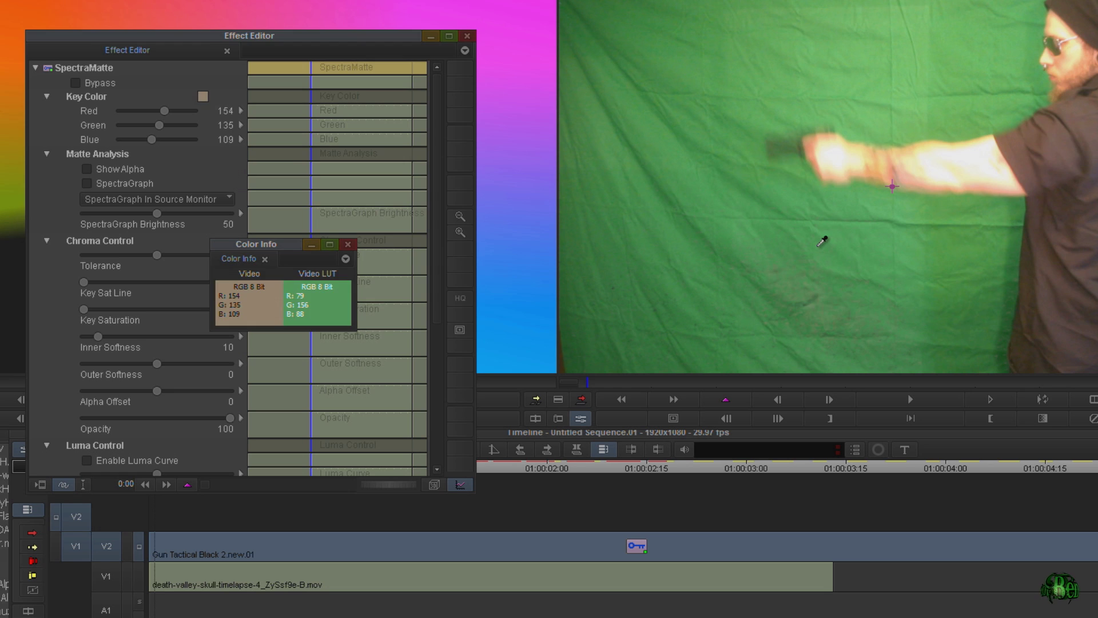
{"action": "left_click", "coordinate": [196, 456]}
{"action": "left_click_drag", "start_coordinate": [204, 97], "coordinate": [967, 131]}
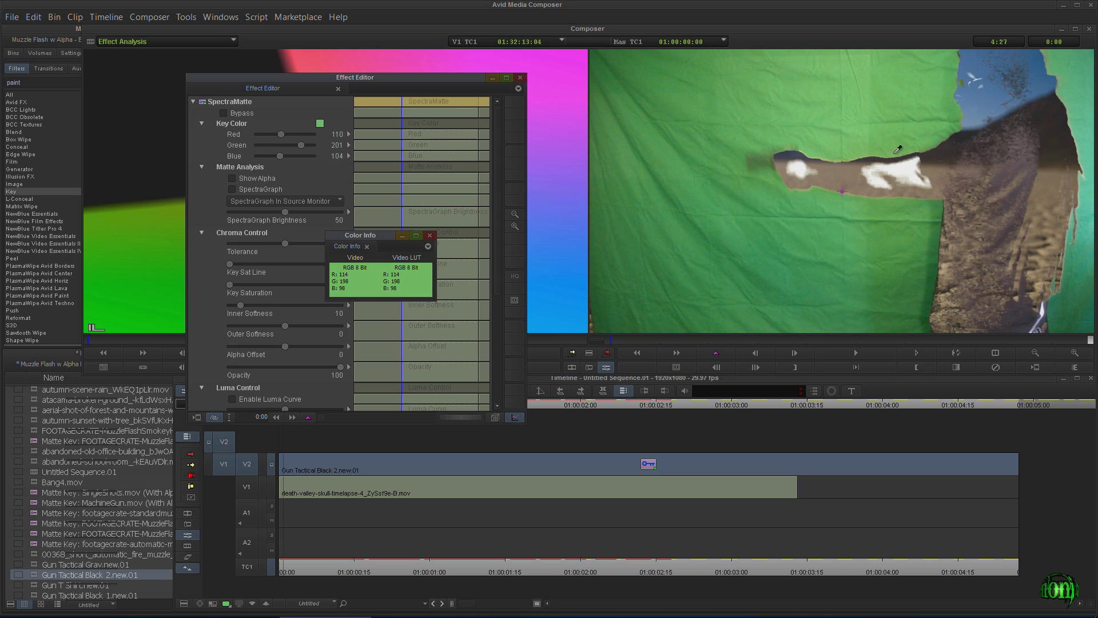
{"action": "left_click_drag", "start_coordinate": [897, 149], "coordinate": [719, 230]}
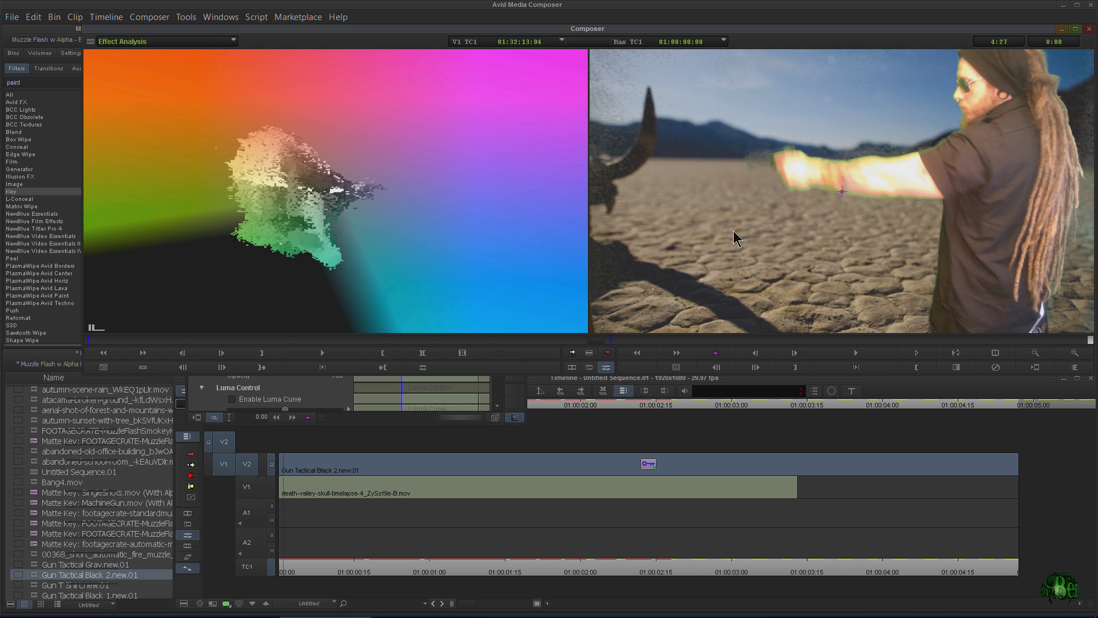
{"action": "left_click", "coordinate": [312, 400]}
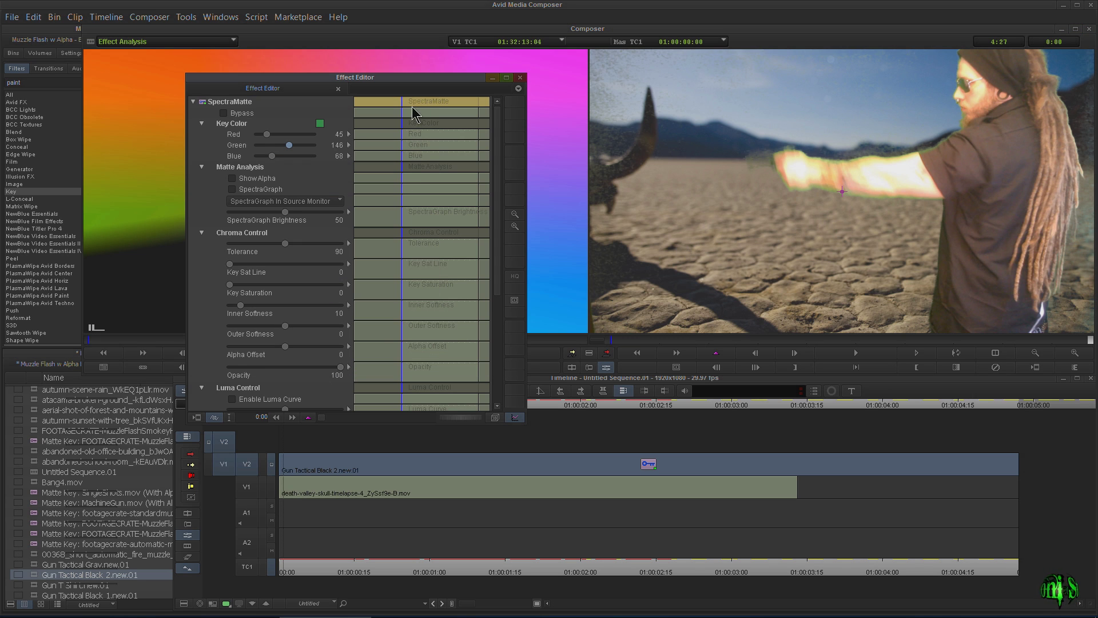
Step: Play the keyed shot, lower the key colour's green component, and show the alpha matte
{"action": "key", "text": "space"}
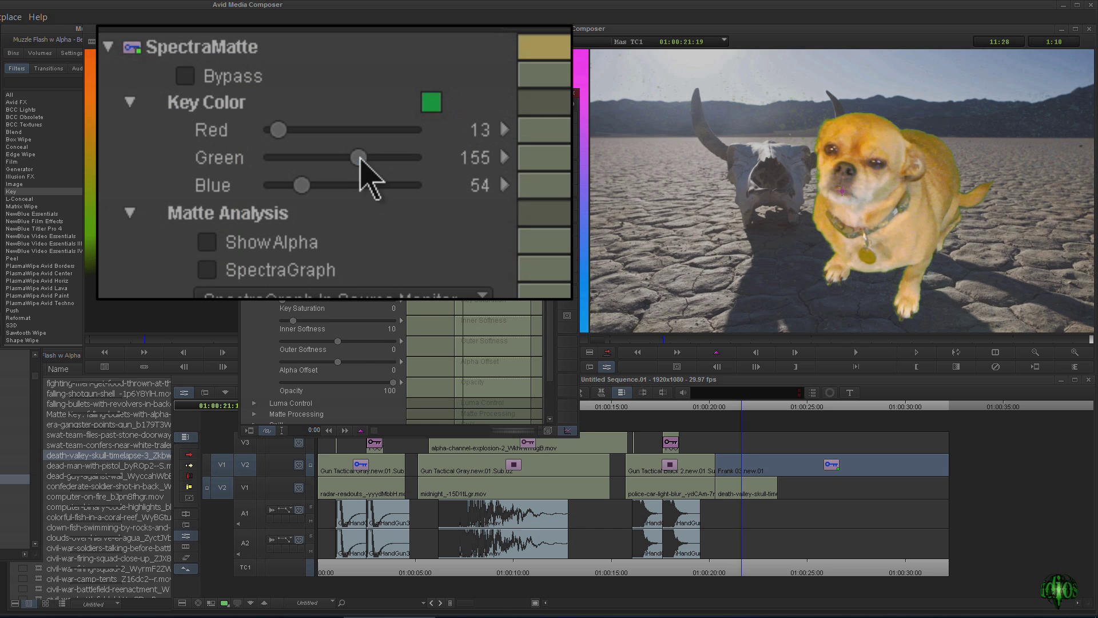
{"action": "mouse_move", "coordinate": [360, 159]}
{"action": "left_mouse_down"}
{"action": "mouse_move", "coordinate": [345, 160]}
{"action": "mouse_move", "coordinate": [379, 163]}
{"action": "mouse_move", "coordinate": [358, 164]}
{"action": "left_mouse_up"}
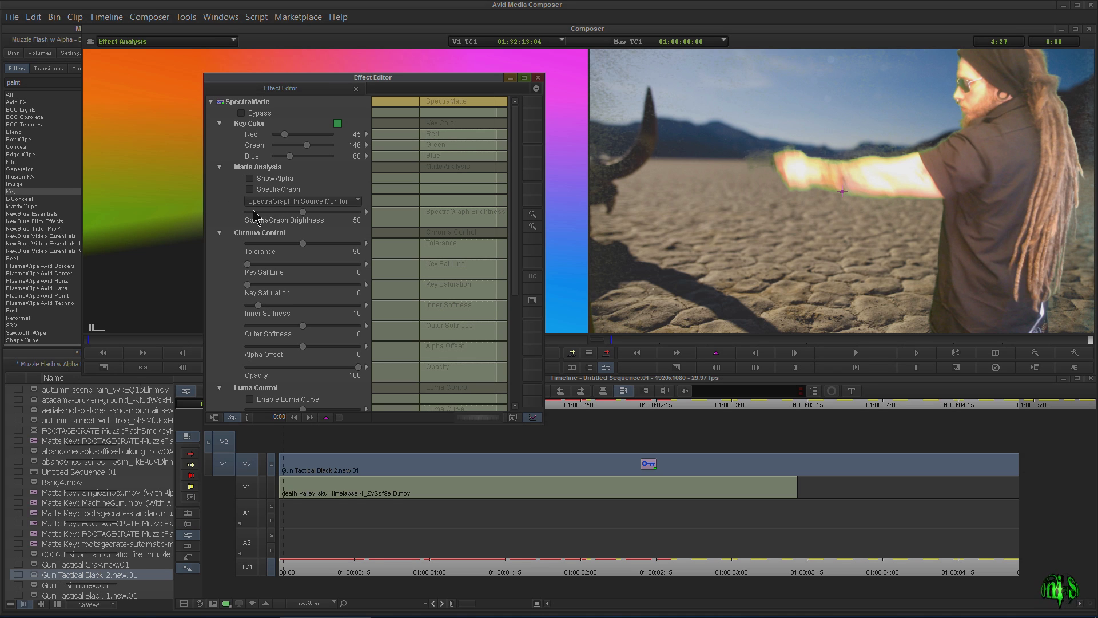
{"action": "left_click", "coordinate": [250, 178]}
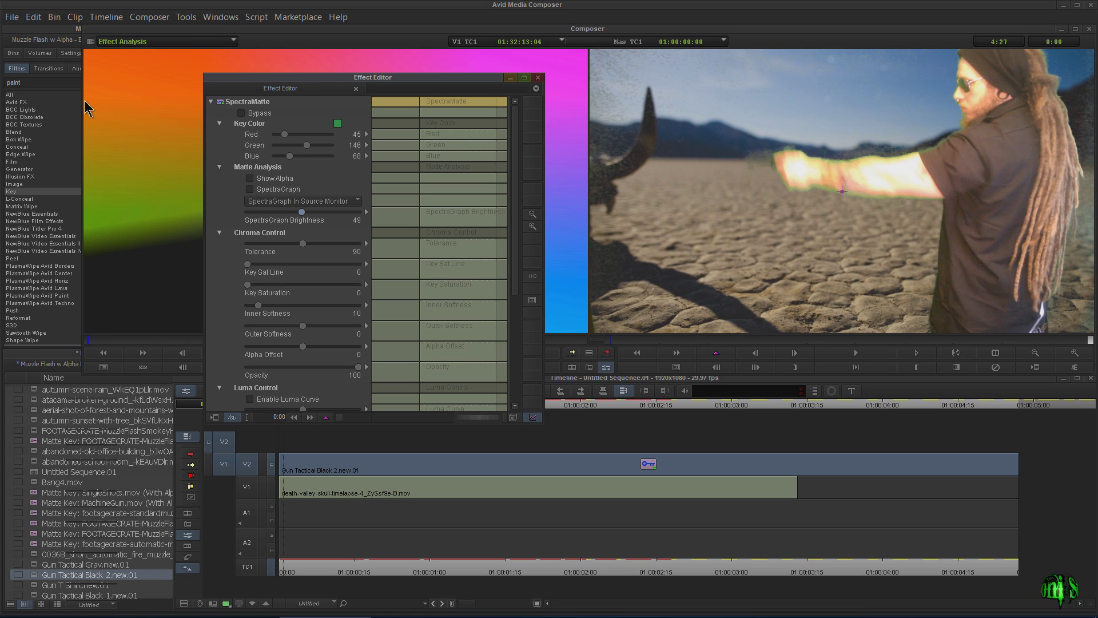
{"action": "mouse_move", "coordinate": [265, 86]}
{"action": "left_mouse_down"}
{"action": "mouse_move", "coordinate": [595, 119]}
{"action": "mouse_move", "coordinate": [258, 90]}
{"action": "left_mouse_up"}
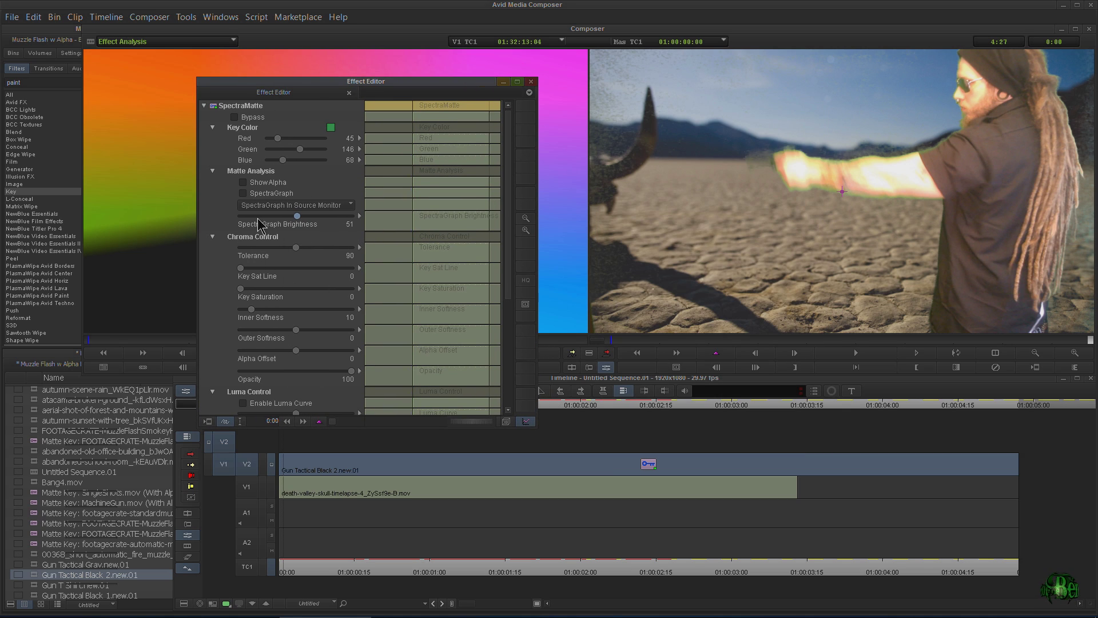
{"action": "left_click_drag", "start_coordinate": [348, 81], "coordinate": [347, 63]}
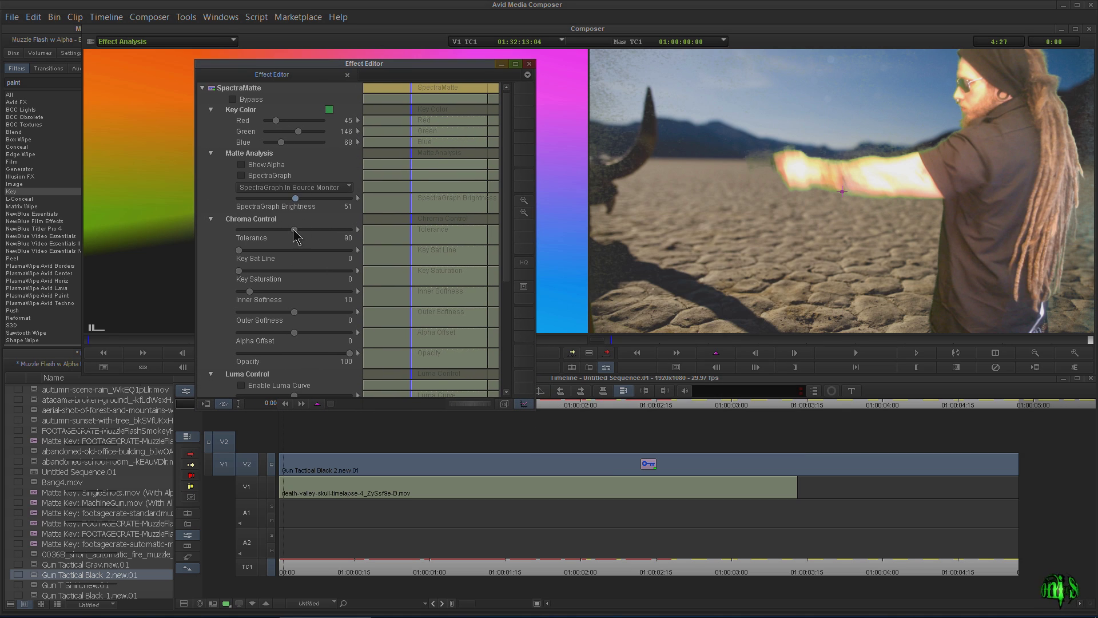
Step: Raise Tolerance to 168 and adjust Key Saturation to 0
{"action": "left_click_drag", "start_coordinate": [294, 230], "coordinate": [328, 231]}
{"action": "left_click_drag", "start_coordinate": [438, 97], "coordinate": [421, 88]}
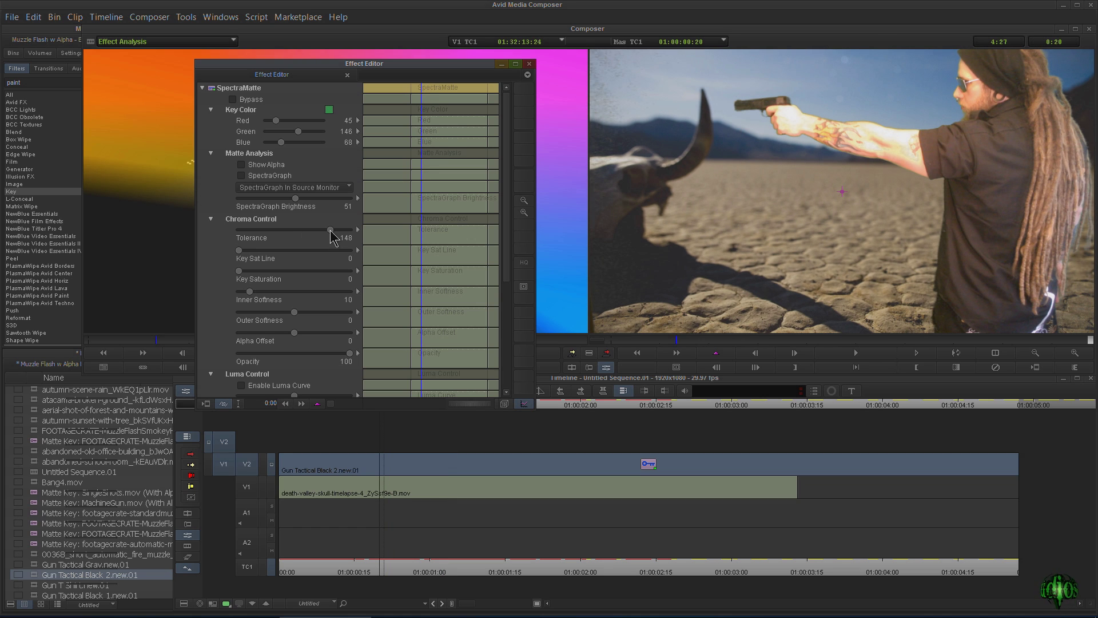
{"action": "left_click", "coordinate": [343, 230]}
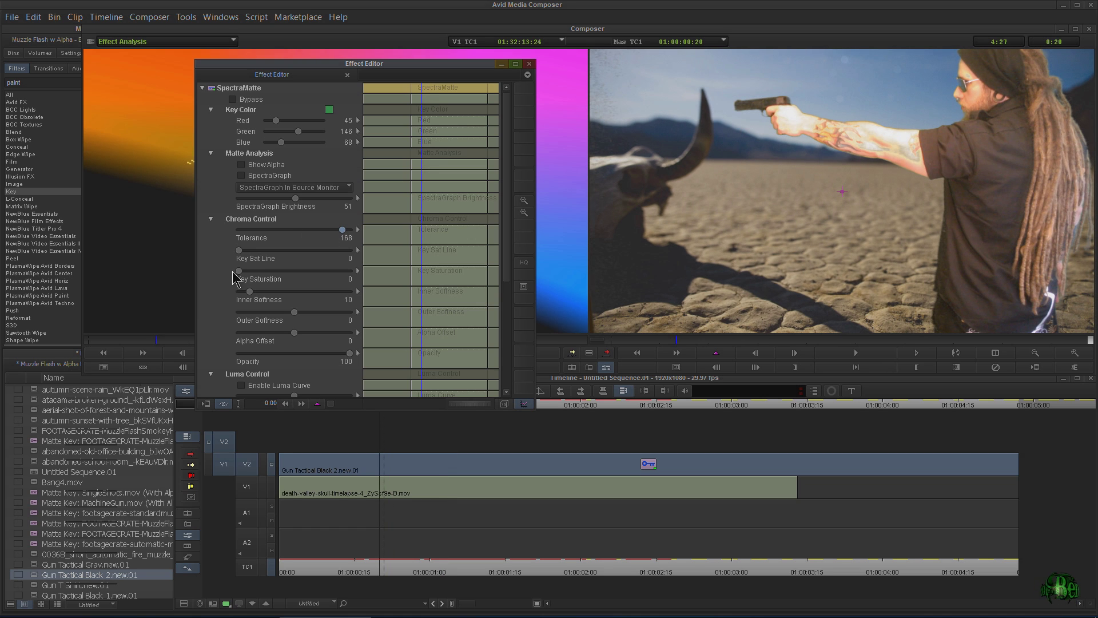
{"action": "mouse_move", "coordinate": [244, 253]}
{"action": "left_mouse_down"}
{"action": "mouse_move", "coordinate": [356, 252]}
{"action": "mouse_move", "coordinate": [239, 252]}
{"action": "left_mouse_up"}
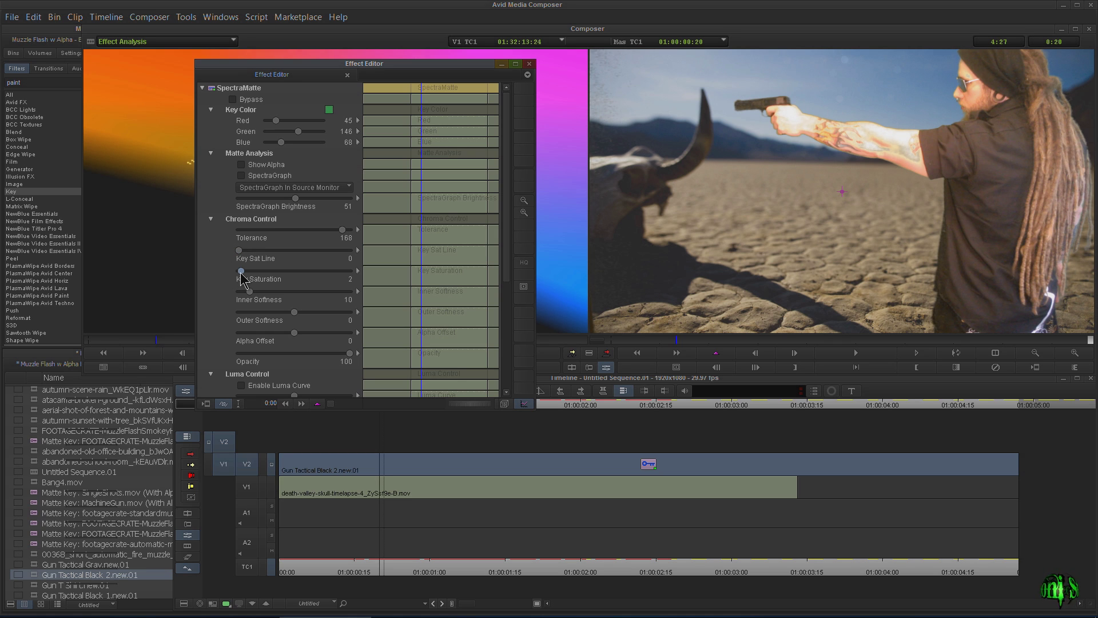
{"action": "left_click_drag", "start_coordinate": [241, 271], "coordinate": [223, 289]}
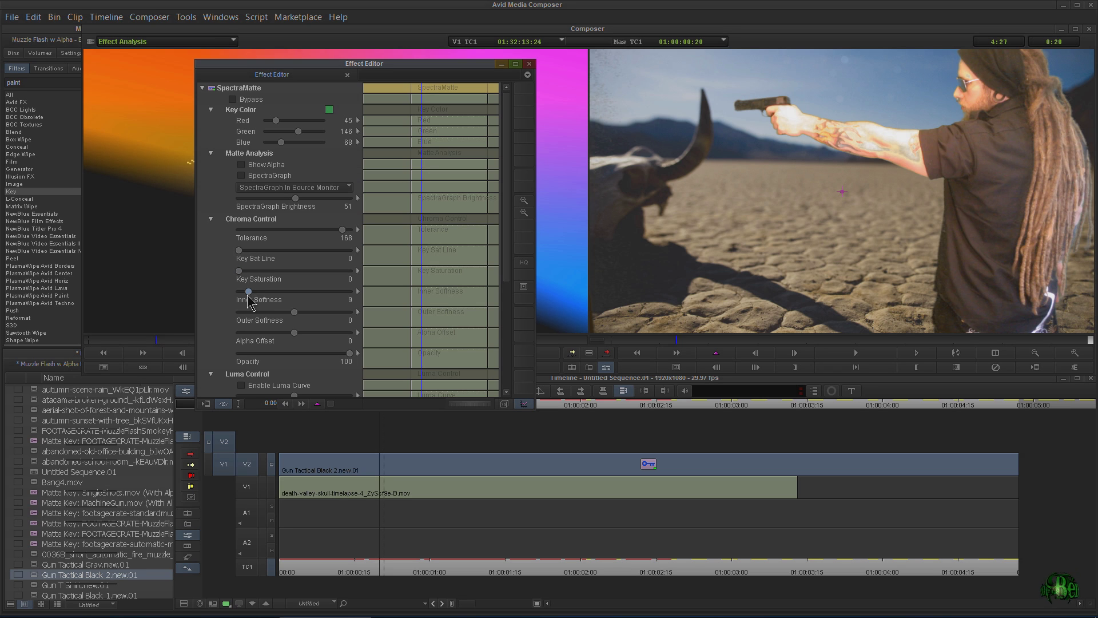
Step: Raise Inner Softness to 84 and inspect the arm edges zoomed in
{"action": "left_click_drag", "start_coordinate": [238, 292], "coordinate": [332, 296]}
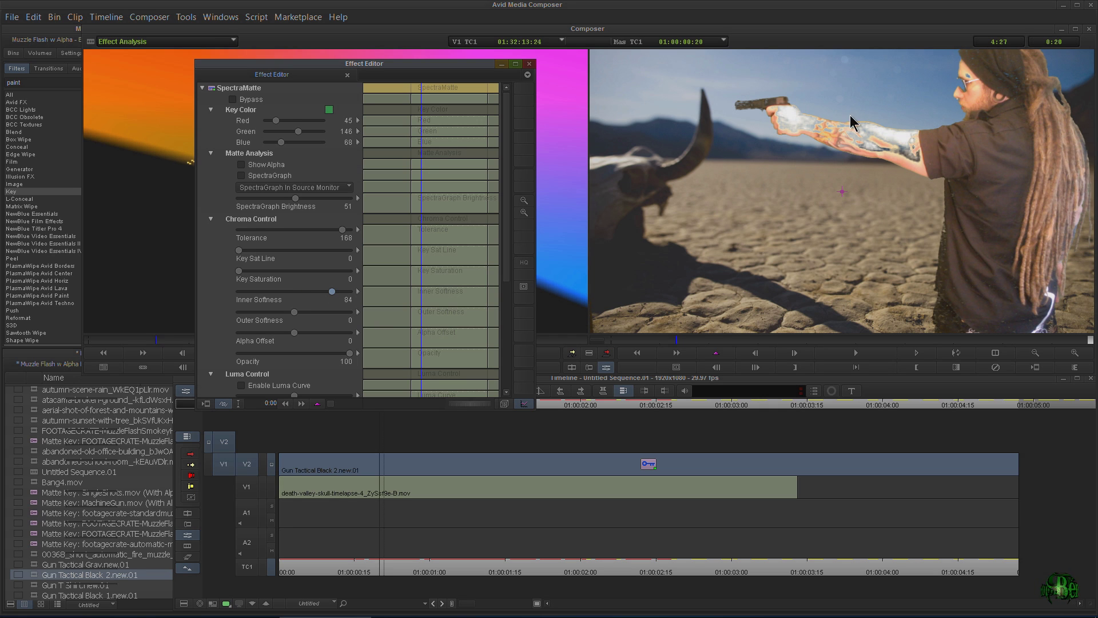
{"action": "left_click", "coordinate": [1079, 356]}
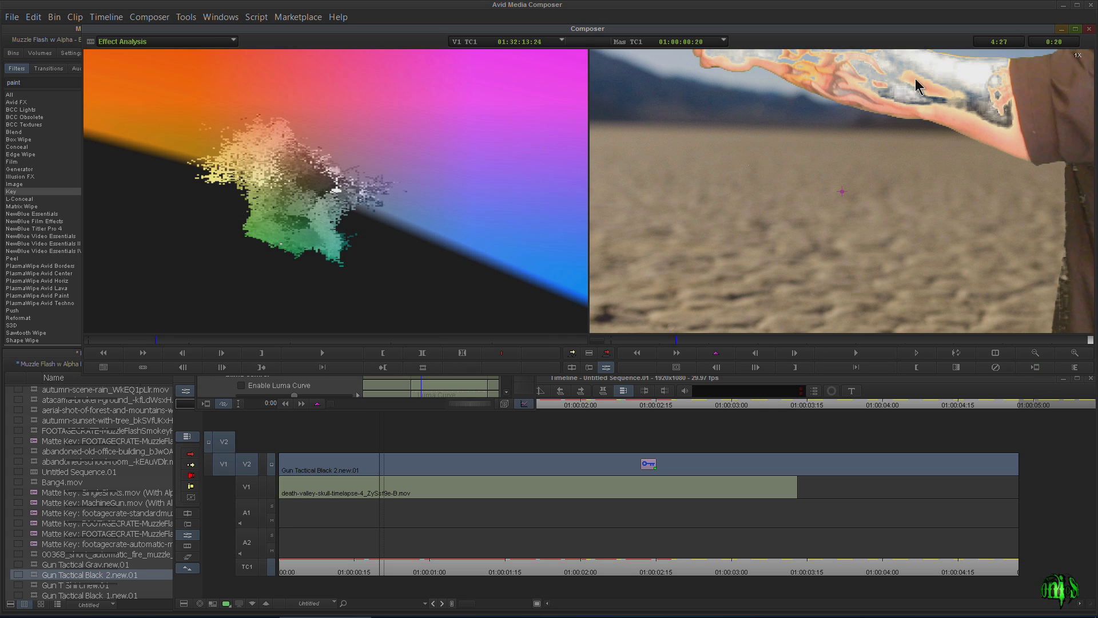
{"action": "left_click", "coordinate": [1035, 353]}
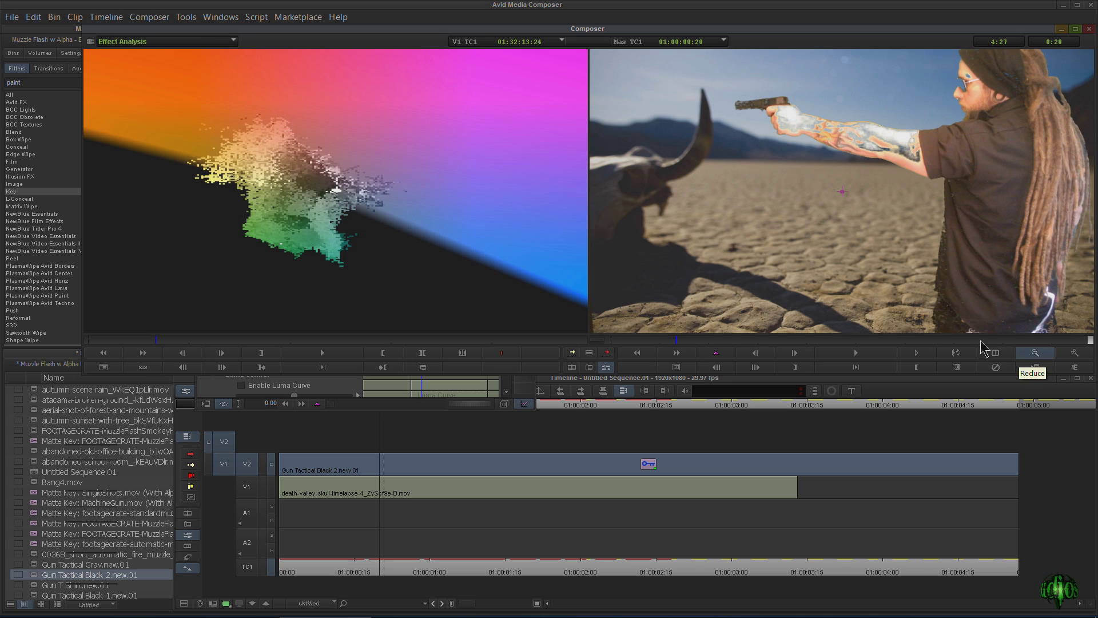
{"action": "left_click", "coordinate": [328, 386]}
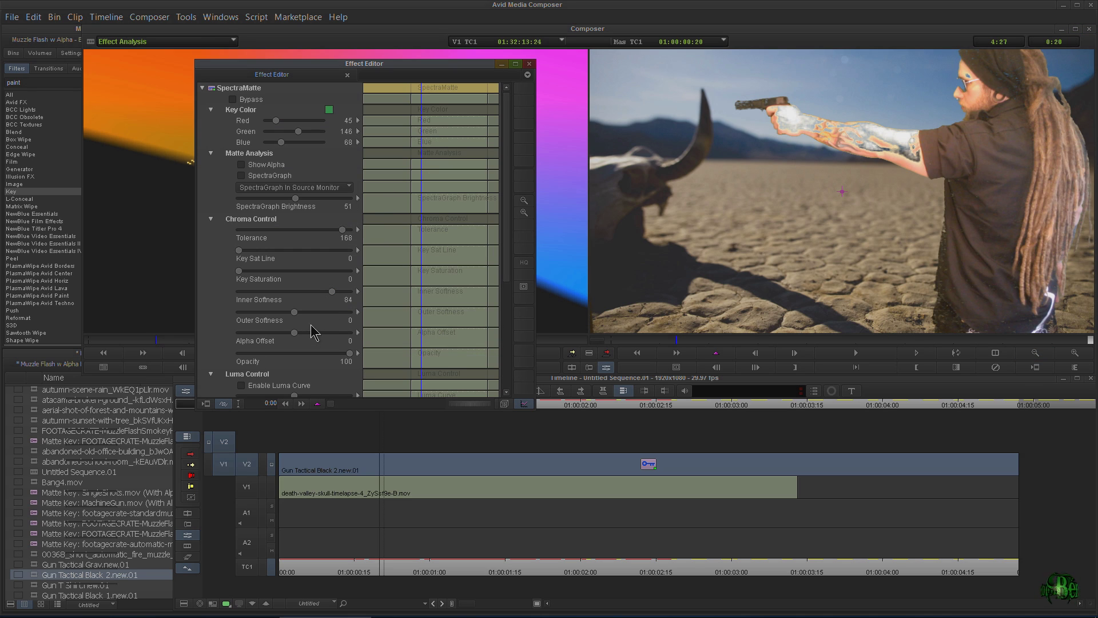
Step: Tune the V2 key edges to Inner Softness 15, Outer Softness -48, then drop Opacity to 51
{"action": "left_click_drag", "start_coordinate": [332, 292], "coordinate": [246, 305]}
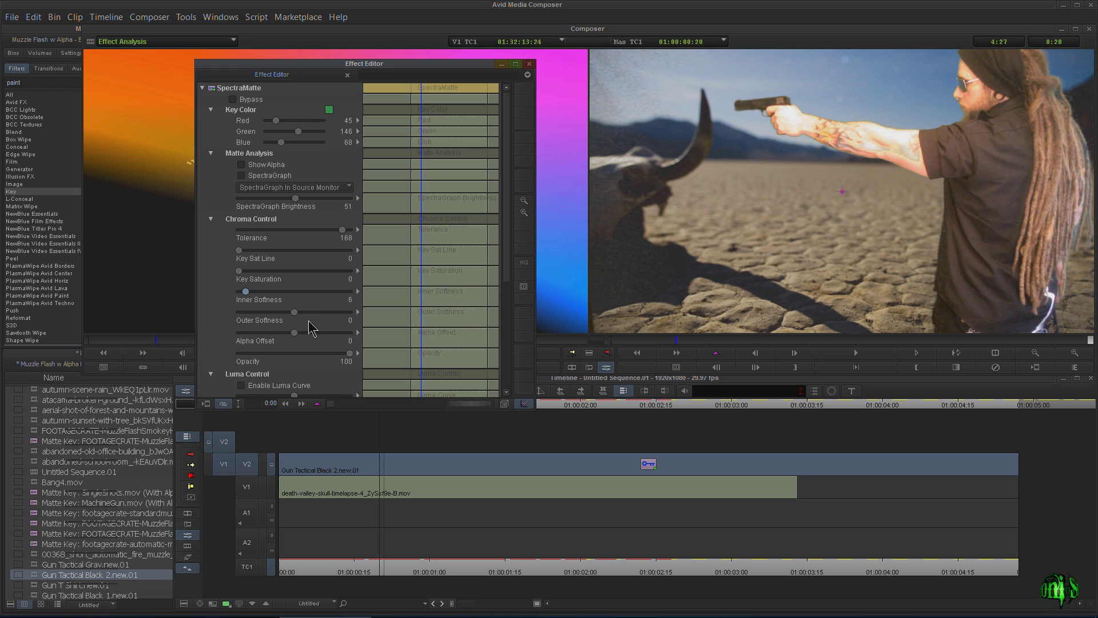
{"action": "left_click_drag", "start_coordinate": [293, 312], "coordinate": [277, 312]}
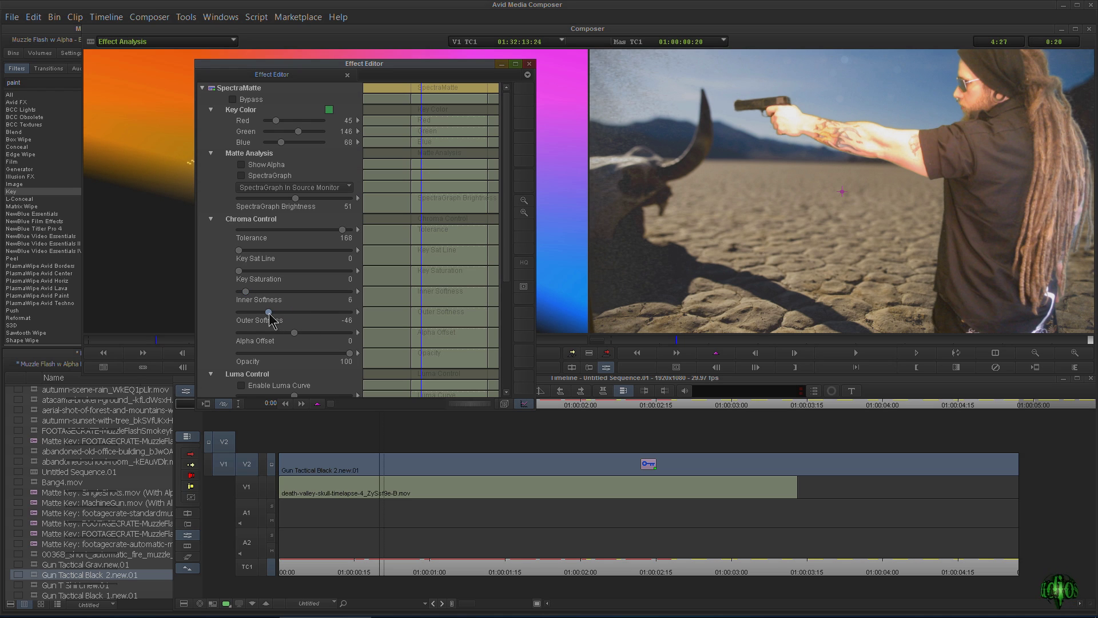
{"action": "left_click_drag", "start_coordinate": [287, 311], "coordinate": [270, 314]}
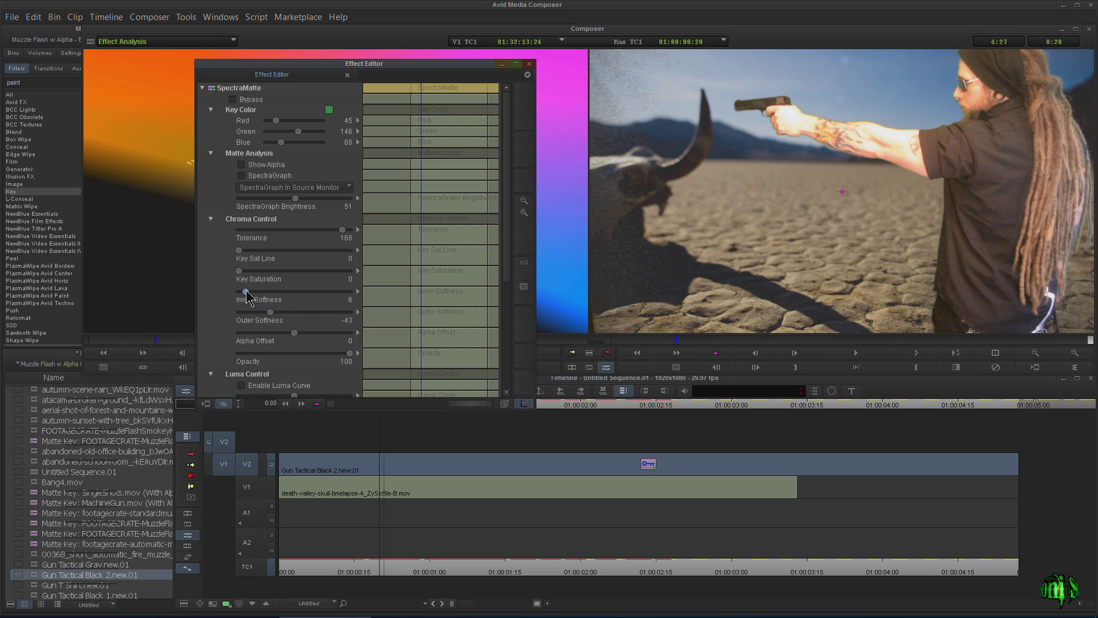
{"action": "left_click_drag", "start_coordinate": [252, 296], "coordinate": [258, 297]}
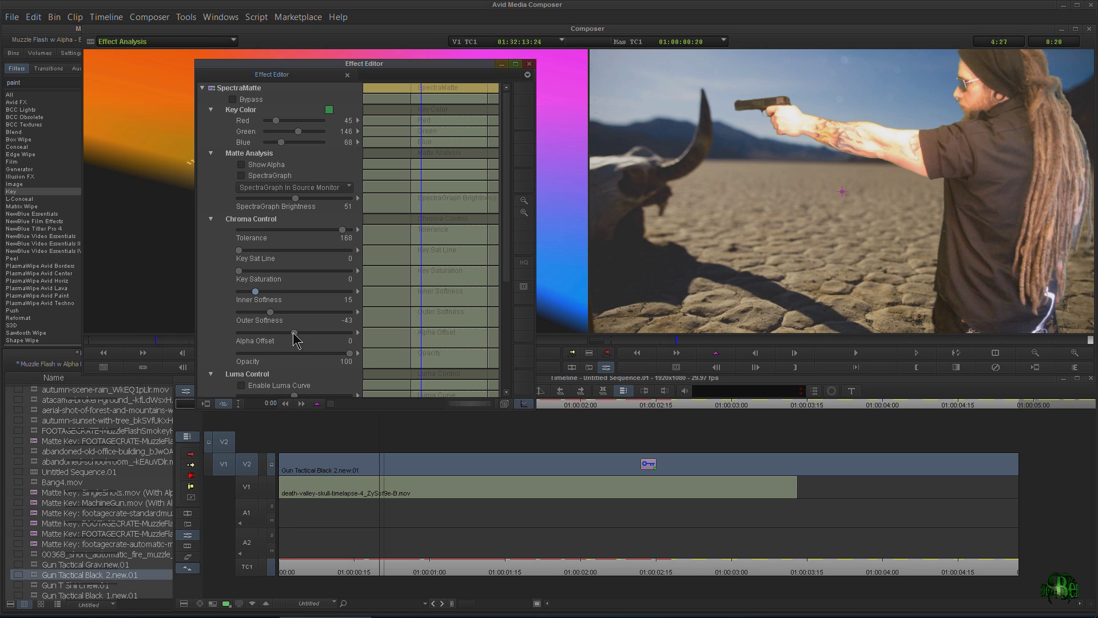
{"action": "left_click_drag", "start_coordinate": [270, 312], "coordinate": [268, 312]}
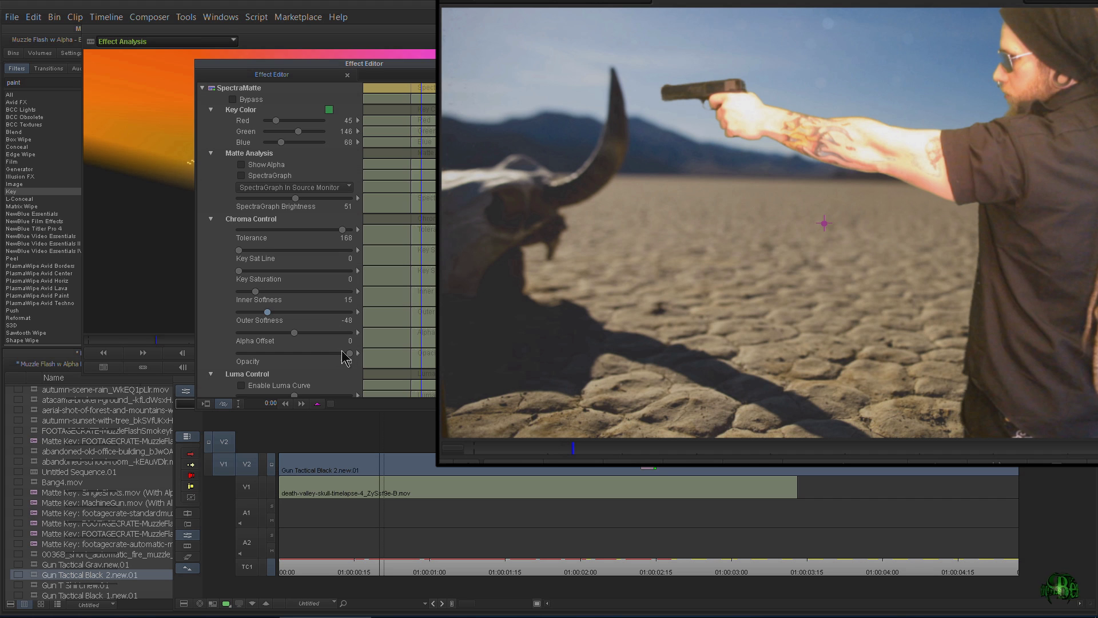
{"action": "left_click_drag", "start_coordinate": [349, 355], "coordinate": [295, 354]}
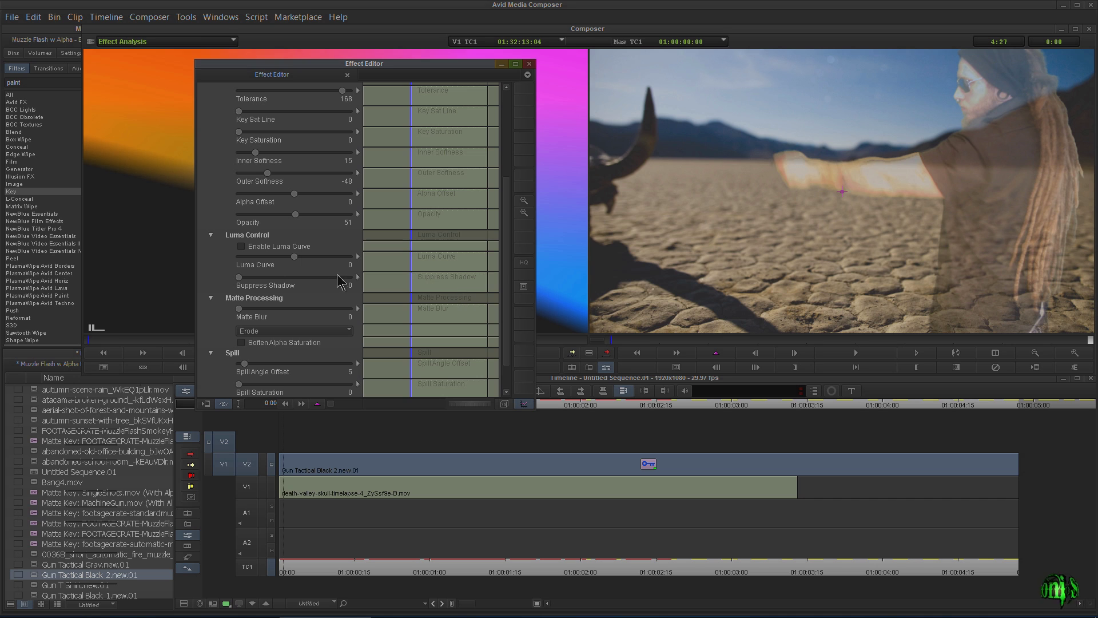
Step: Restore Opacity to 100, set Alpha Offset to 7, and Suppress Shadow to 12
{"action": "left_click_drag", "start_coordinate": [300, 216], "coordinate": [388, 222]}
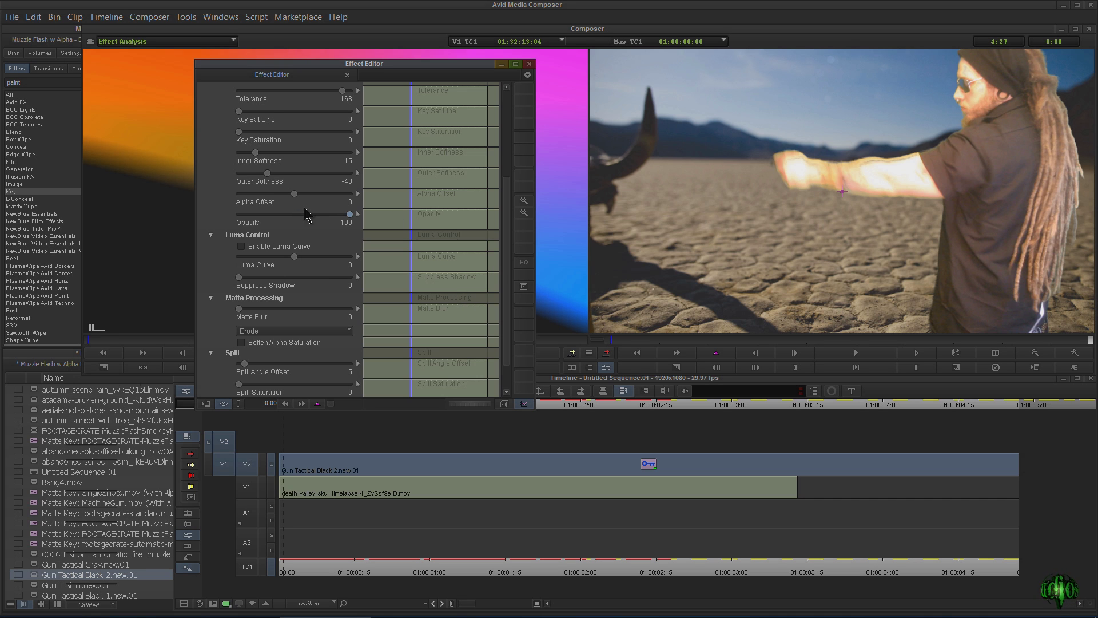
{"action": "left_click_drag", "start_coordinate": [243, 197], "coordinate": [300, 201]}
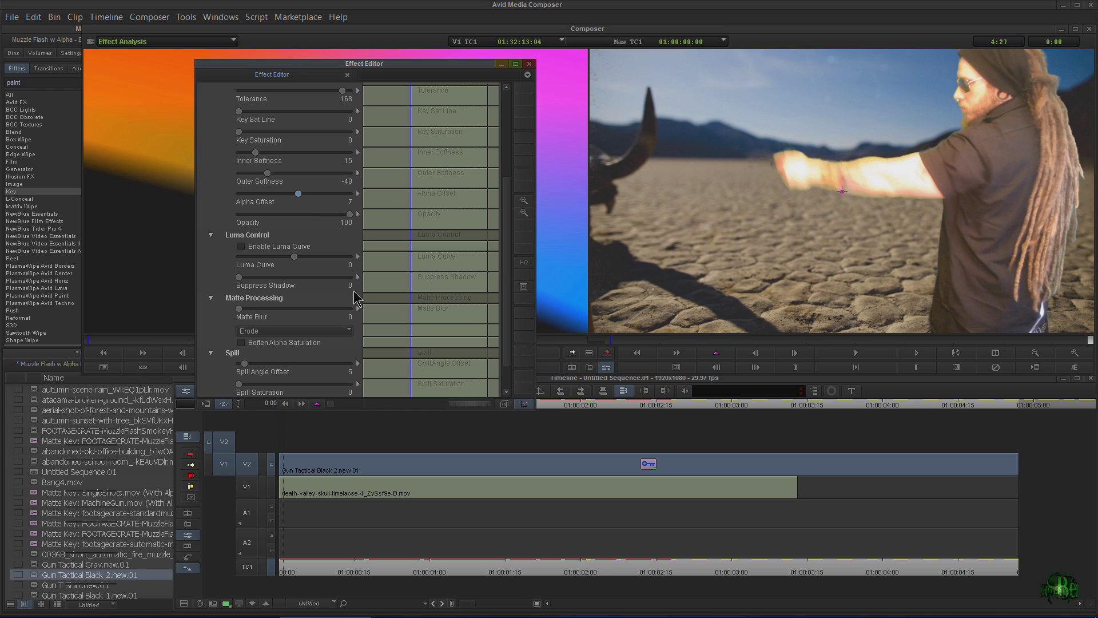
{"action": "left_click", "coordinate": [241, 248]}
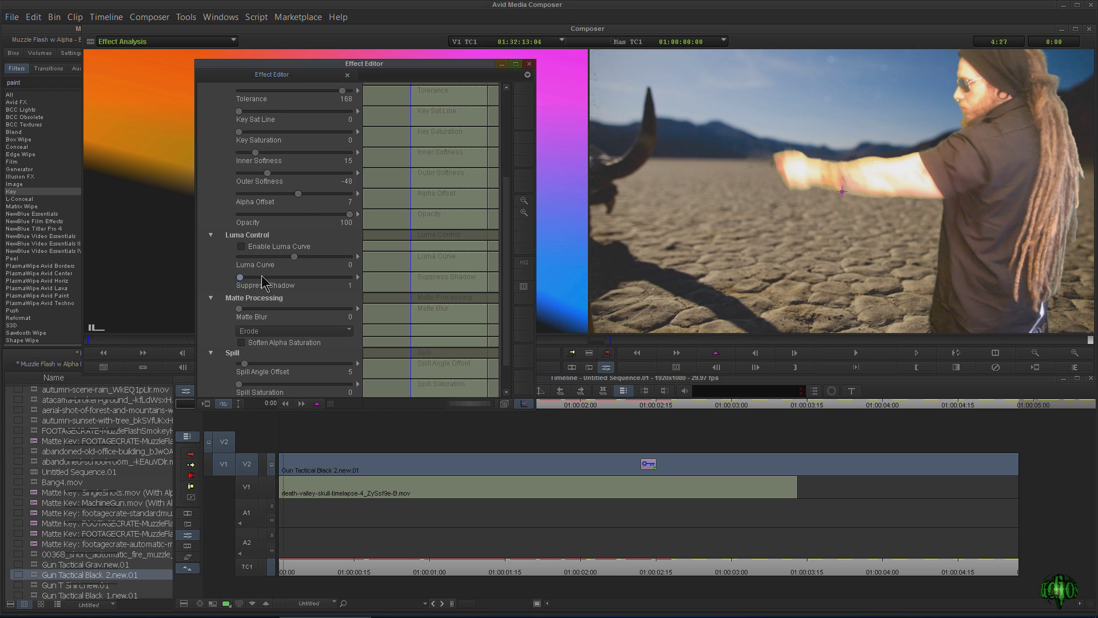
{"action": "left_click_drag", "start_coordinate": [263, 280], "coordinate": [324, 280]}
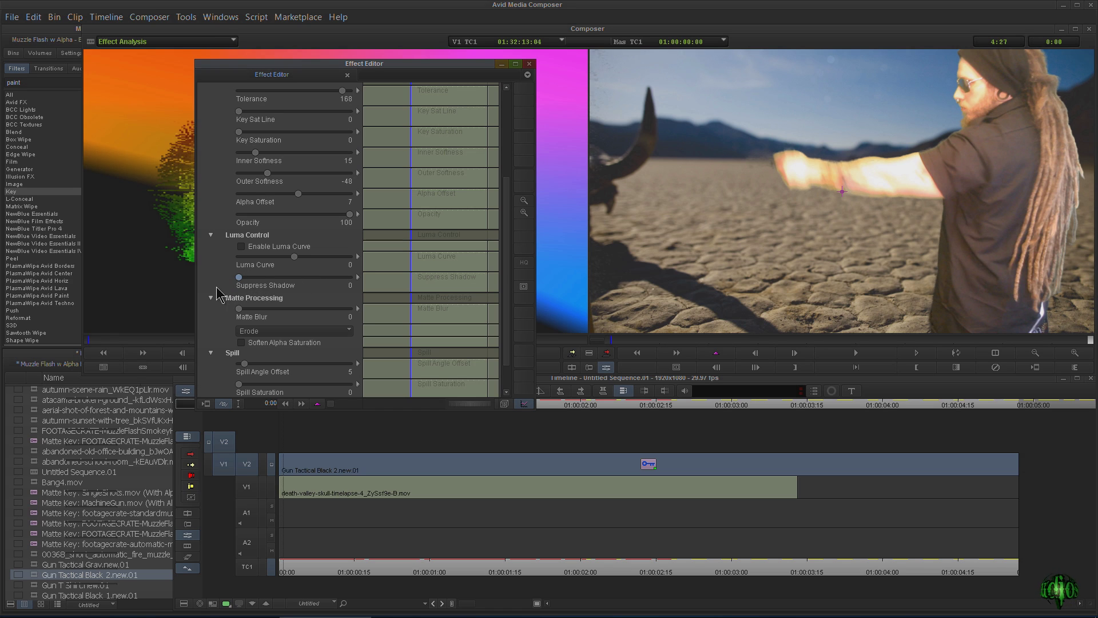
{"action": "left_click_drag", "start_coordinate": [238, 277], "coordinate": [242, 280]}
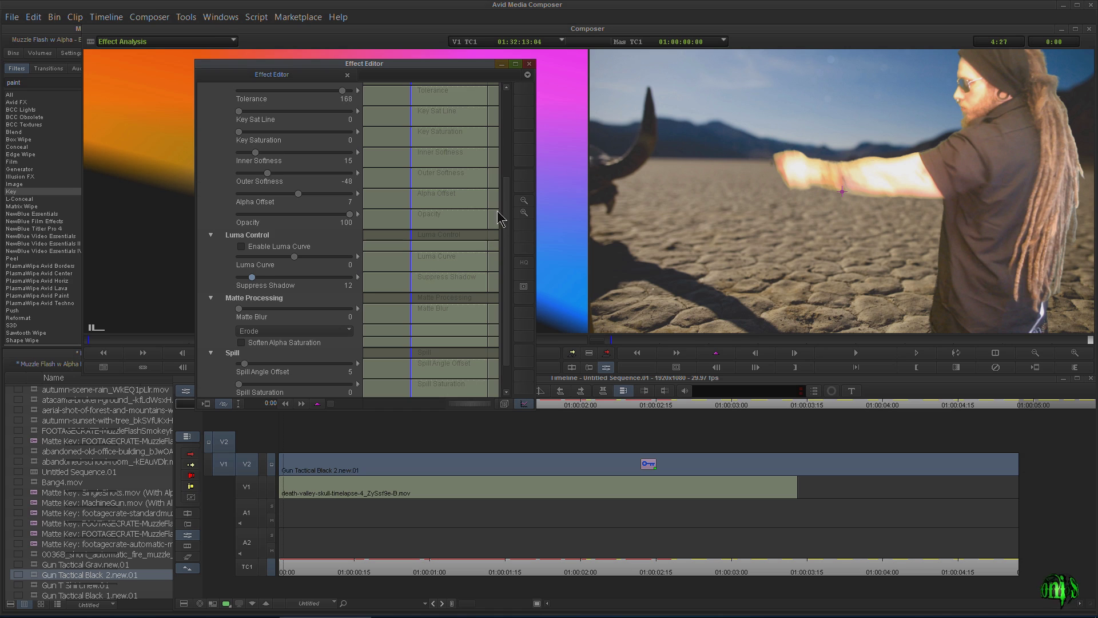
{"action": "scroll", "coordinate": [525, 285], "scroll_direction": "down", "scroll_amount": 2}
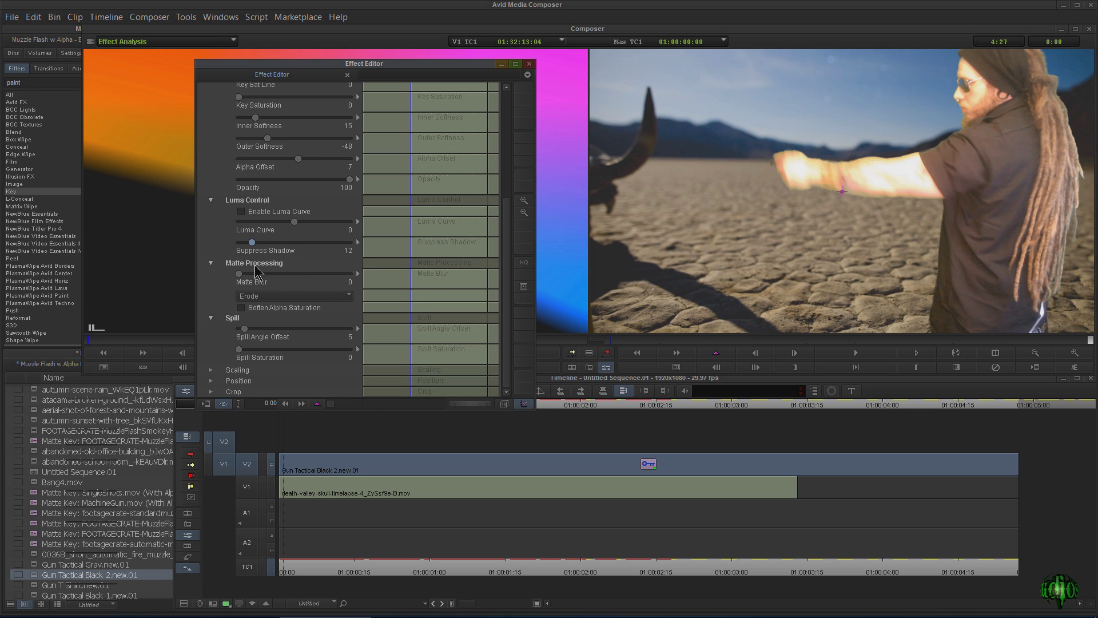
Step: Try Blur and Dilate matte processing, then settle on Erode with Matte Blur 3
{"action": "left_click", "coordinate": [312, 296]}
{"action": "left_click", "coordinate": [262, 321]}
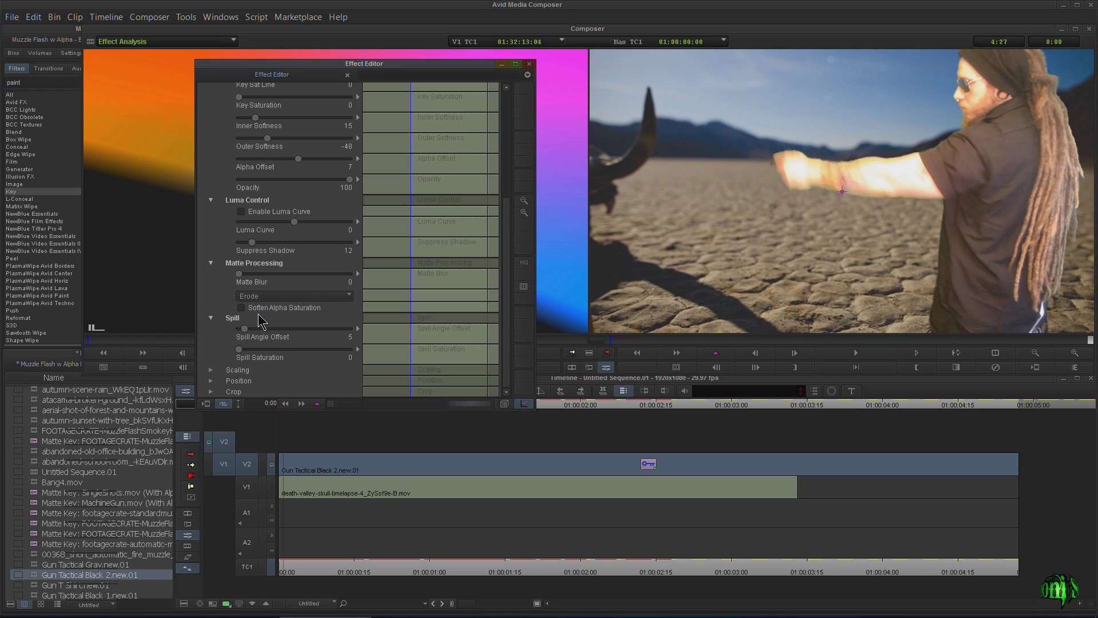
{"action": "left_click_drag", "start_coordinate": [242, 278], "coordinate": [323, 276]}
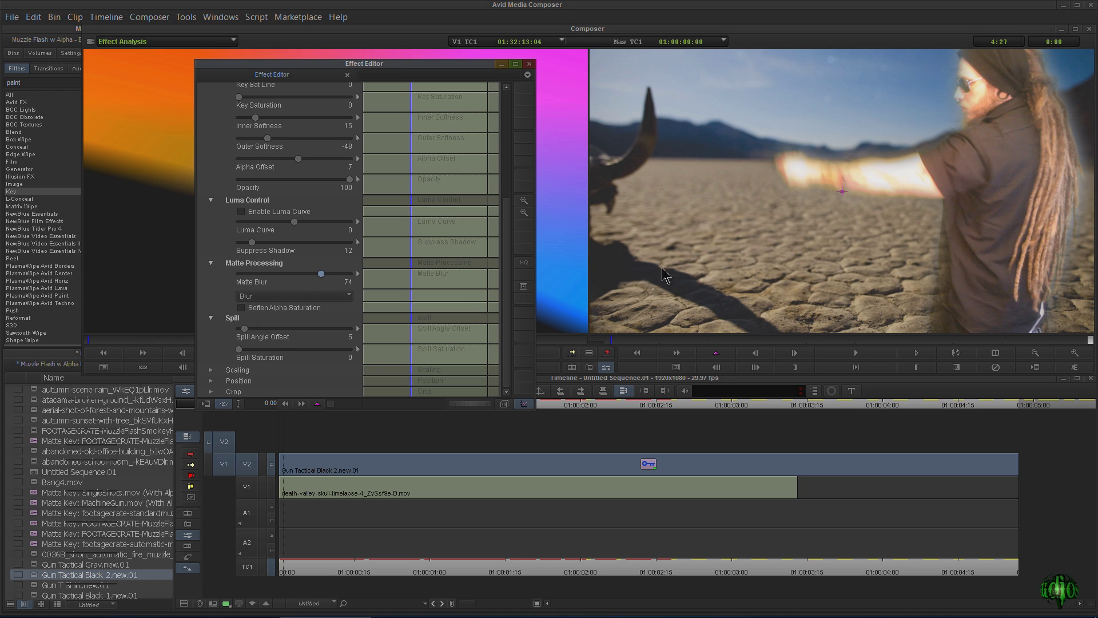
{"action": "left_click", "coordinate": [334, 296]}
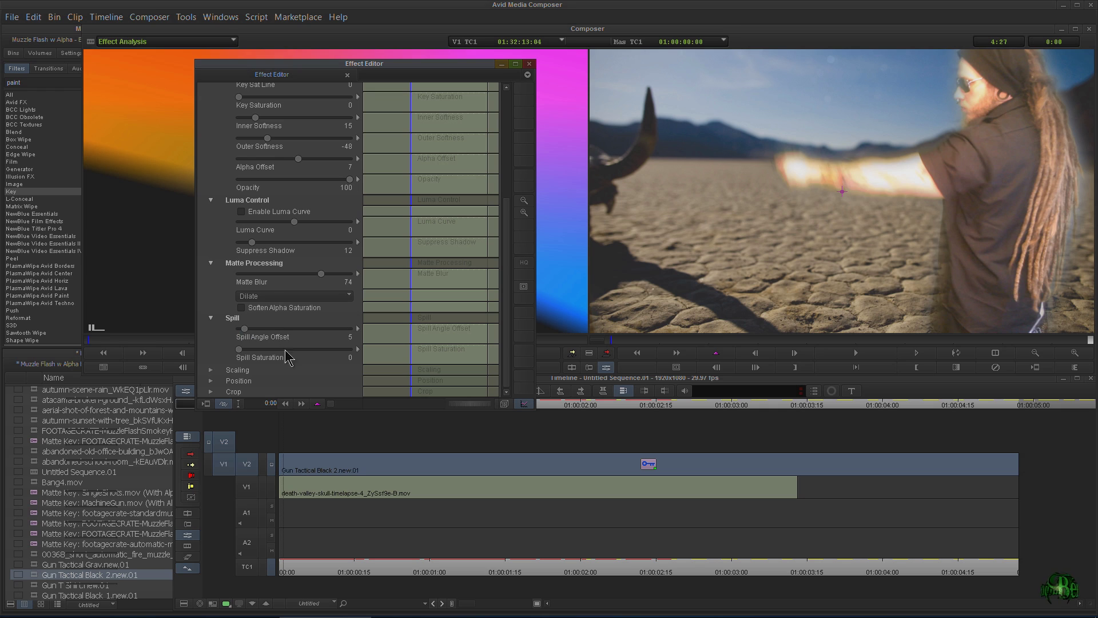
{"action": "left_click", "coordinate": [289, 351]}
{"action": "left_click_drag", "start_coordinate": [321, 274], "coordinate": [242, 275]}
{"action": "left_click", "coordinate": [289, 297]}
{"action": "left_click", "coordinate": [260, 321]}
Step: Play the sequence to review the key and lower Suppress Shadow to 2
{"action": "key", "text": "space"}
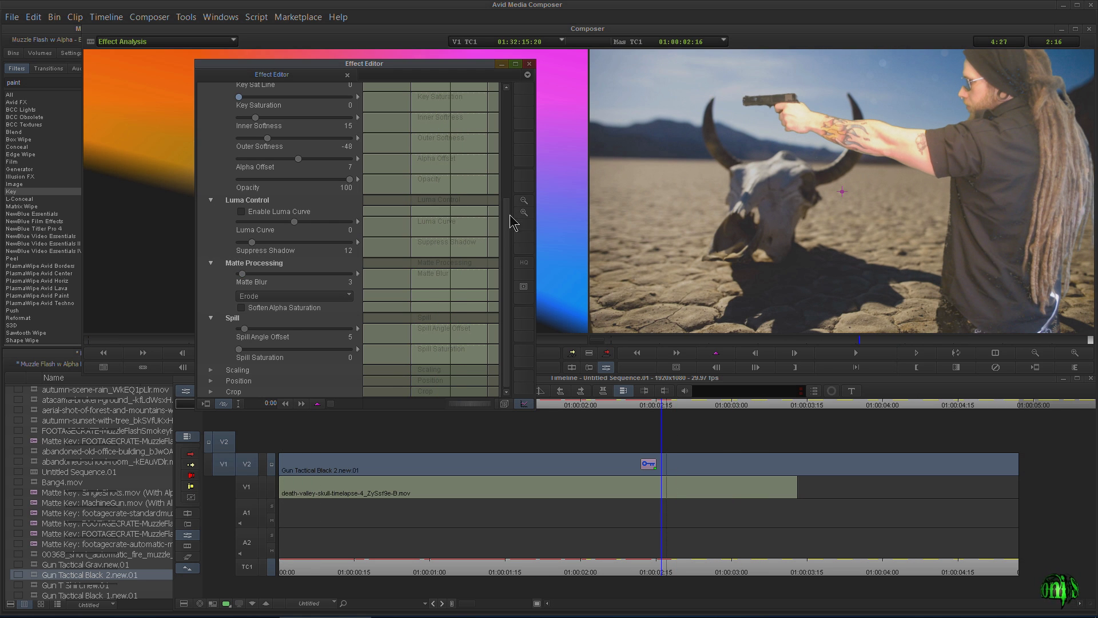
{"action": "scroll", "coordinate": [508, 230], "scroll_direction": "up", "scroll_amount": 3}
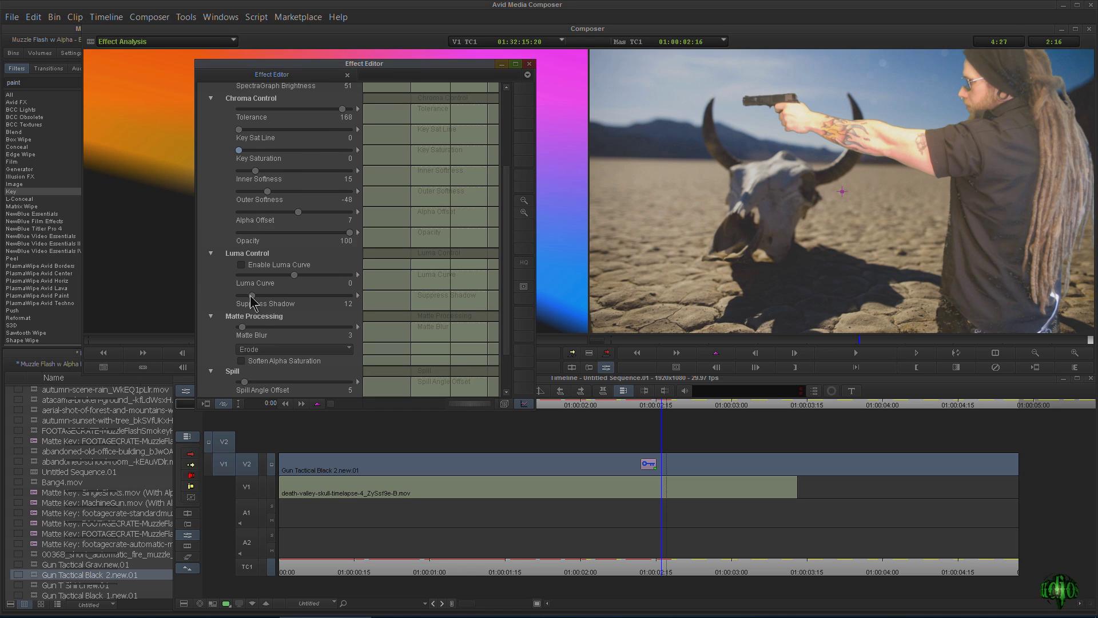
{"action": "left_click_drag", "start_coordinate": [252, 296], "coordinate": [242, 306]}
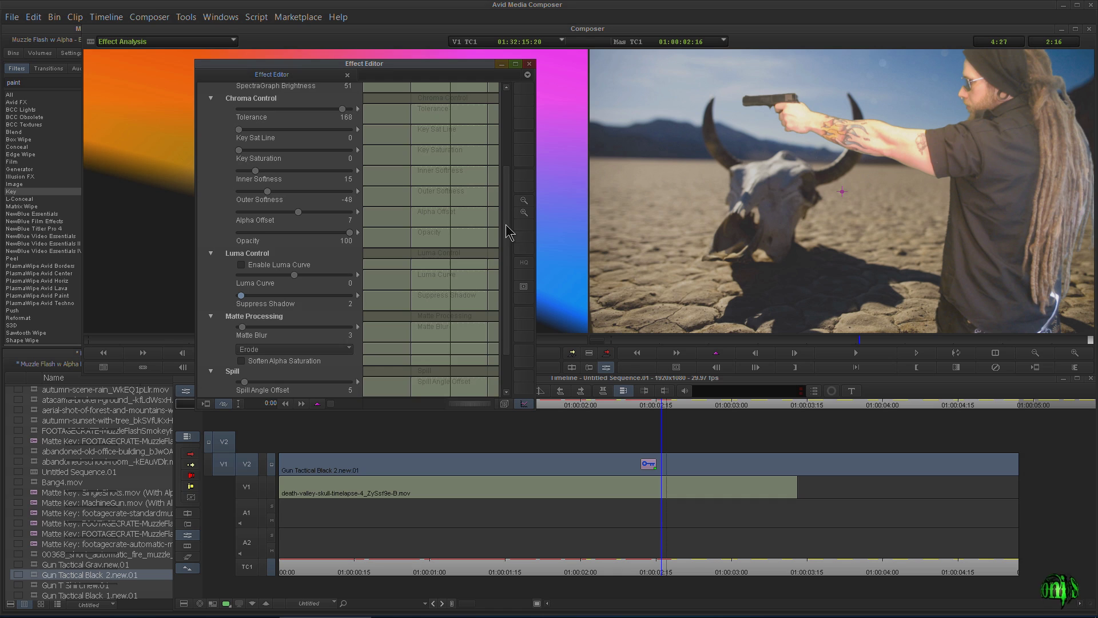
{"action": "scroll", "coordinate": [506, 231], "scroll_direction": "down", "scroll_amount": 3}
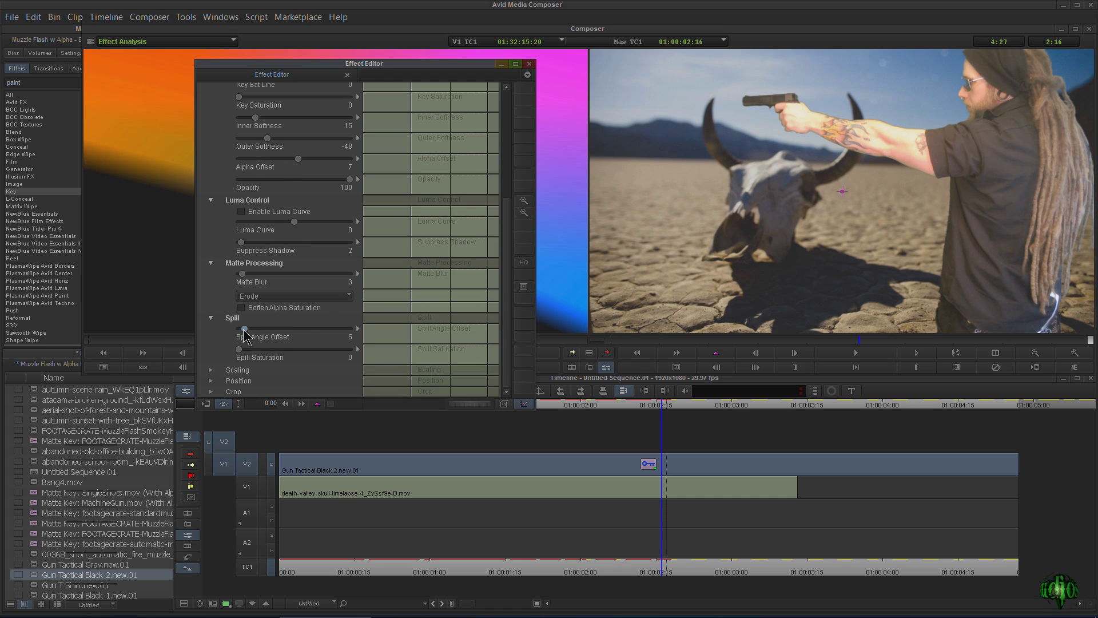
Step: Set Spill Angle Offset to 12 and Spill Saturation to 7
{"action": "left_click_drag", "start_coordinate": [244, 330], "coordinate": [300, 331]}
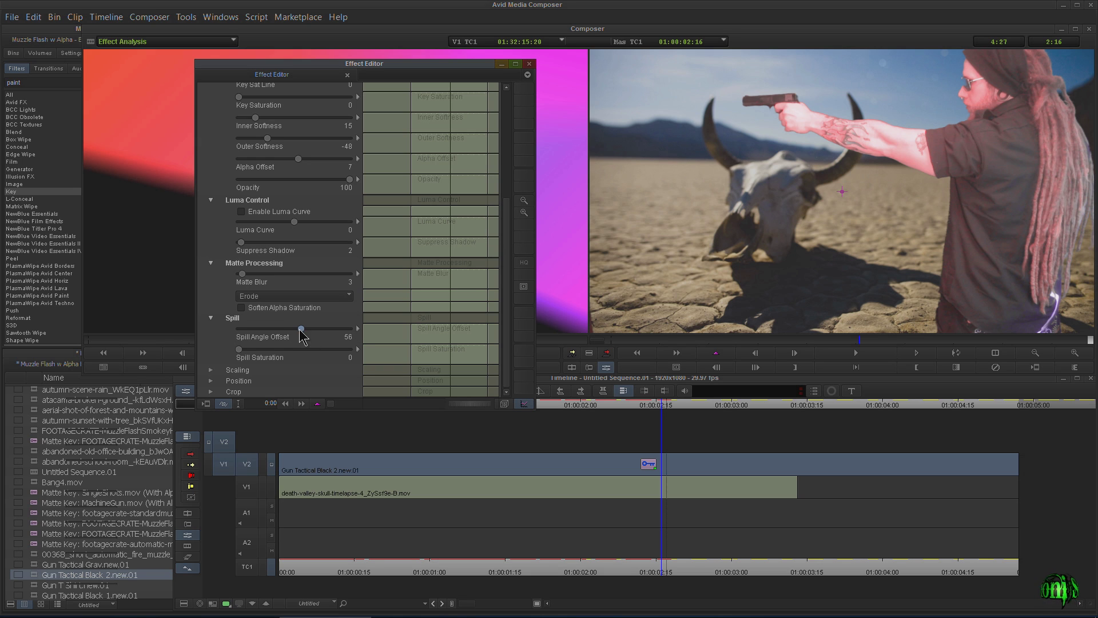
{"action": "left_click_drag", "start_coordinate": [299, 331], "coordinate": [251, 342]}
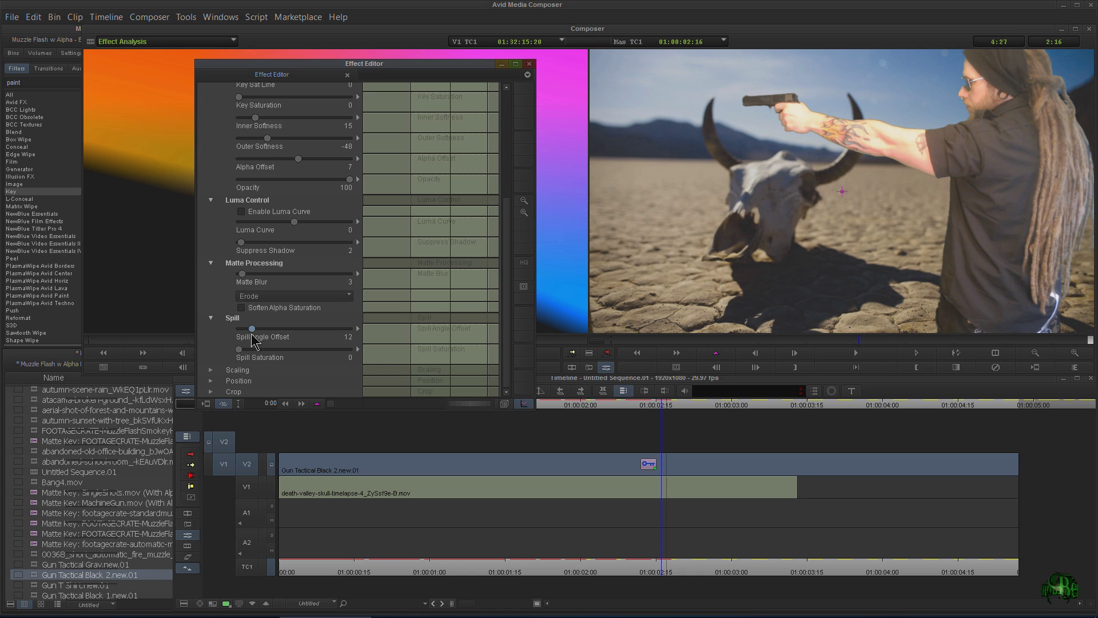
{"action": "mouse_move", "coordinate": [240, 350]}
{"action": "left_mouse_down"}
{"action": "mouse_move", "coordinate": [331, 350]}
{"action": "mouse_move", "coordinate": [247, 351]}
{"action": "left_mouse_up"}
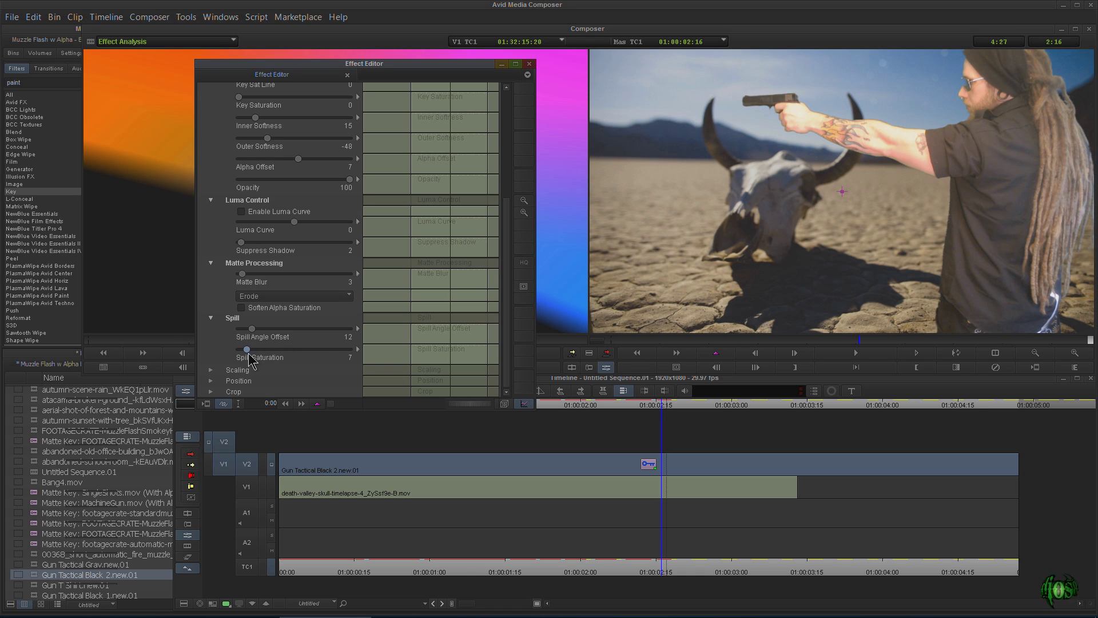
Step: Scale the keyed gunman to 104 width and height with Fixed Aspect on
{"action": "left_click", "coordinate": [211, 369]}
{"action": "scroll", "coordinate": [508, 253], "scroll_direction": "down", "scroll_amount": 2}
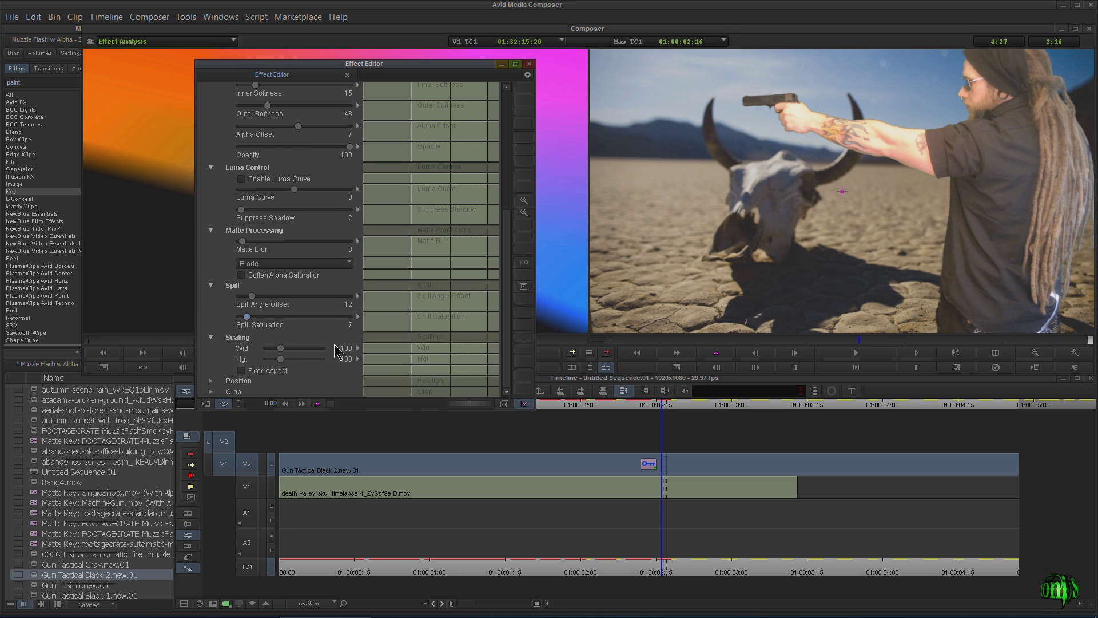
{"action": "left_click_drag", "start_coordinate": [279, 347], "coordinate": [281, 348]}
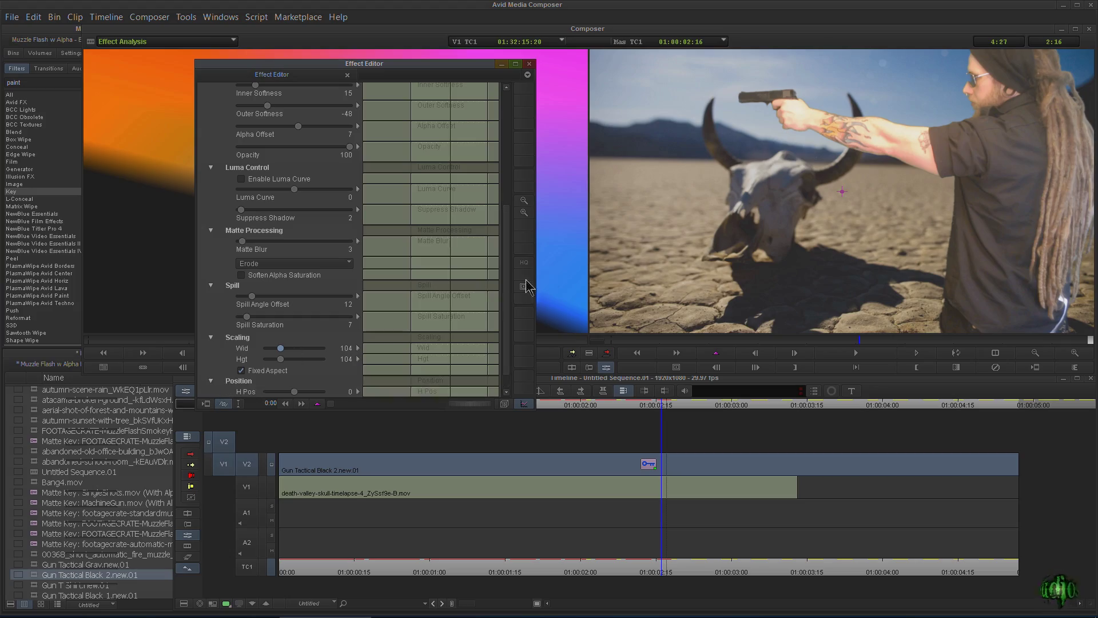
{"action": "left_click_drag", "start_coordinate": [509, 313], "coordinate": [511, 144]}
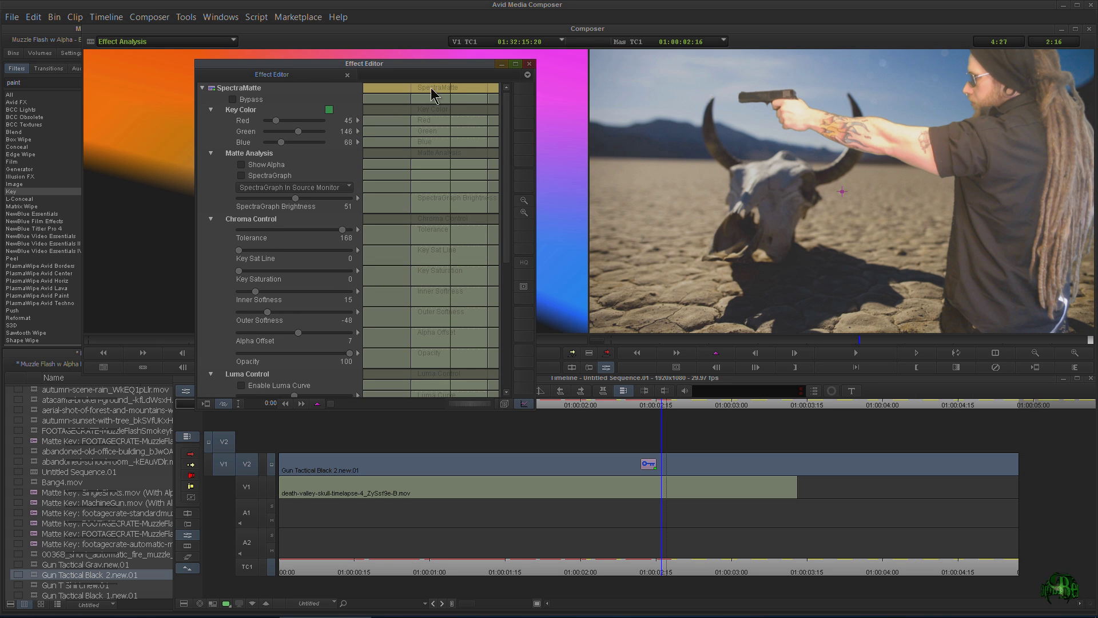
Step: Jump back to 01:00:00:00 and promote the V2 SpectraMatte key to 3D Warp
{"action": "left_click", "coordinate": [411, 93]}
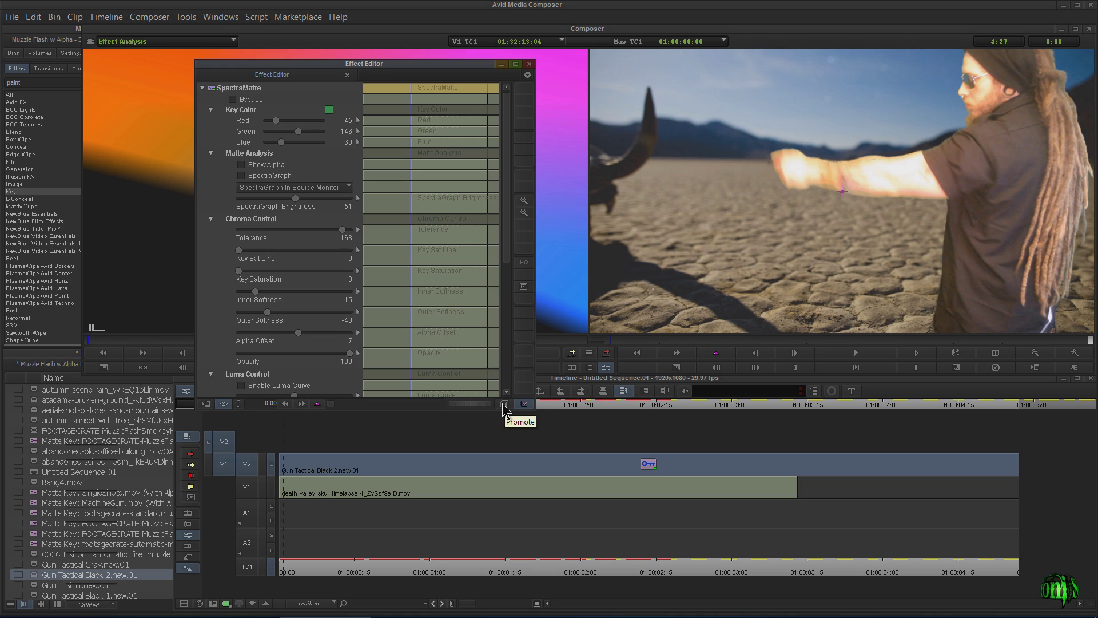
{"action": "left_click", "coordinate": [801, 420]}
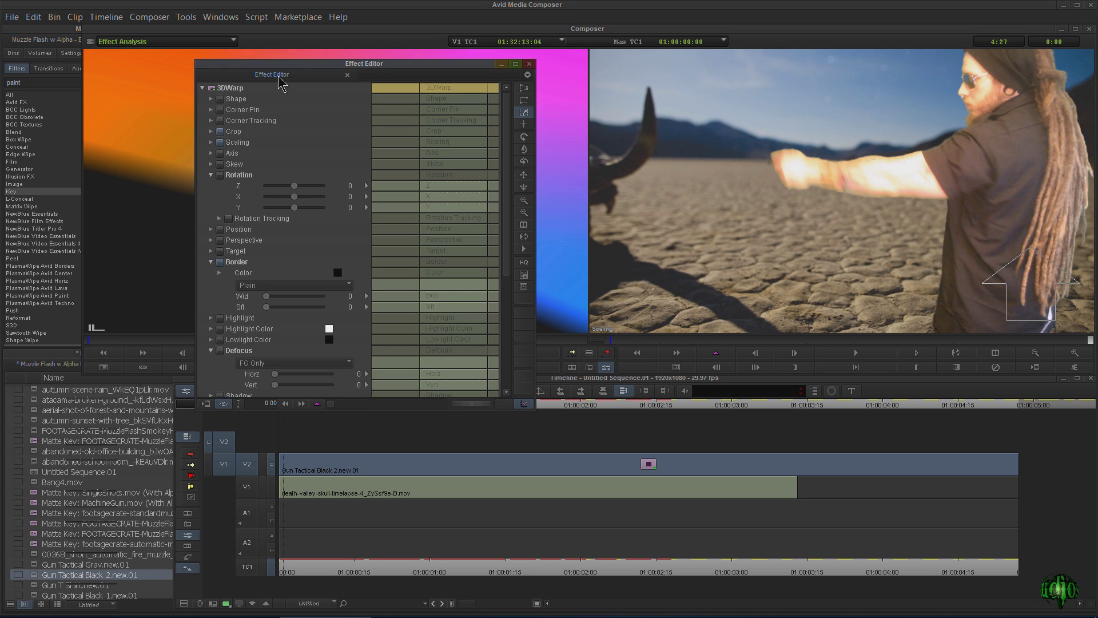
Step: Reposition the 3D Warp Effect Editor, bring Spill Suppression into view, and play the composite
{"action": "left_click_drag", "start_coordinate": [289, 74], "coordinate": [316, 63]}
{"action": "left_click_drag", "start_coordinate": [534, 123], "coordinate": [544, 257]}
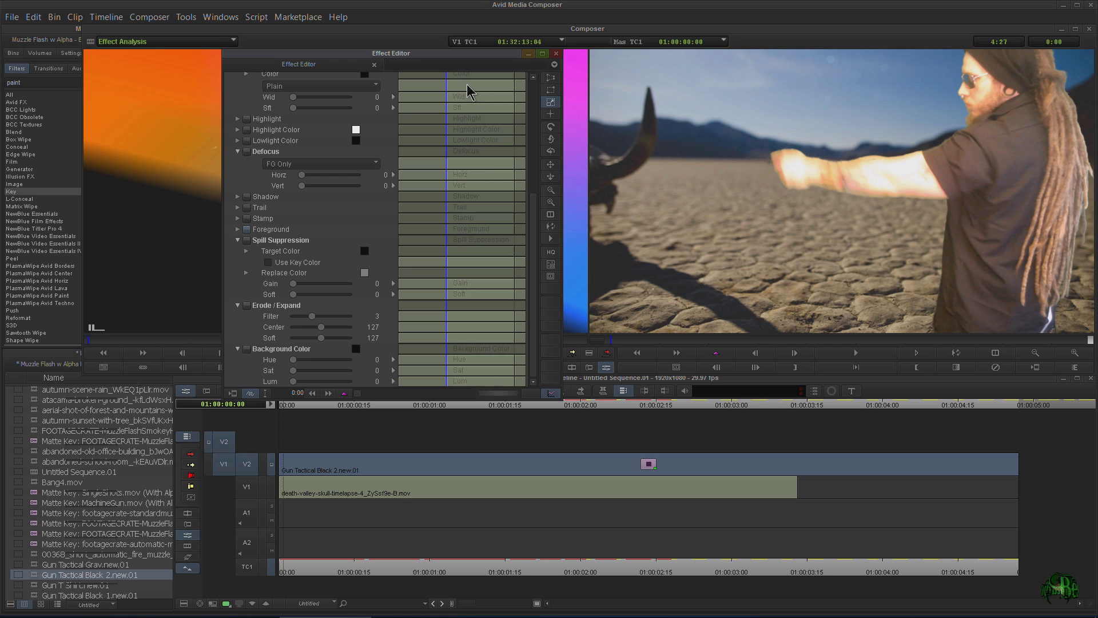
{"action": "key", "text": "space"}
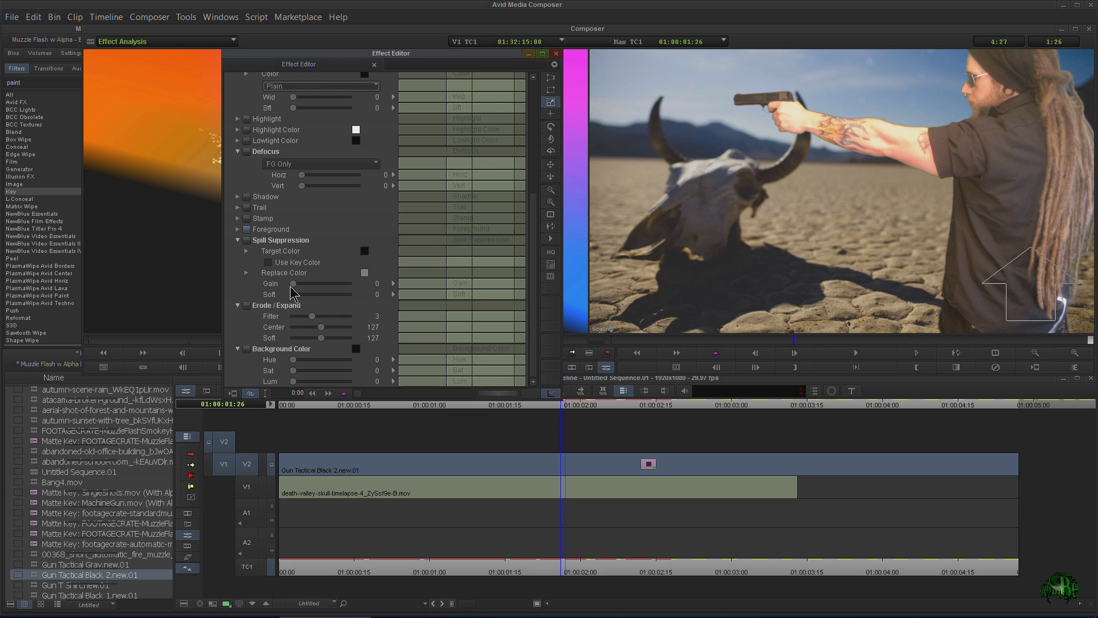
Step: Raise Spill Suppression Gain to 255, review the greyscale subject, and open the Replace Color picker
{"action": "left_click_drag", "start_coordinate": [291, 285], "coordinate": [350, 288]}
{"action": "left_click_drag", "start_coordinate": [451, 91], "coordinate": [496, 99]}
{"action": "key", "text": "space"}
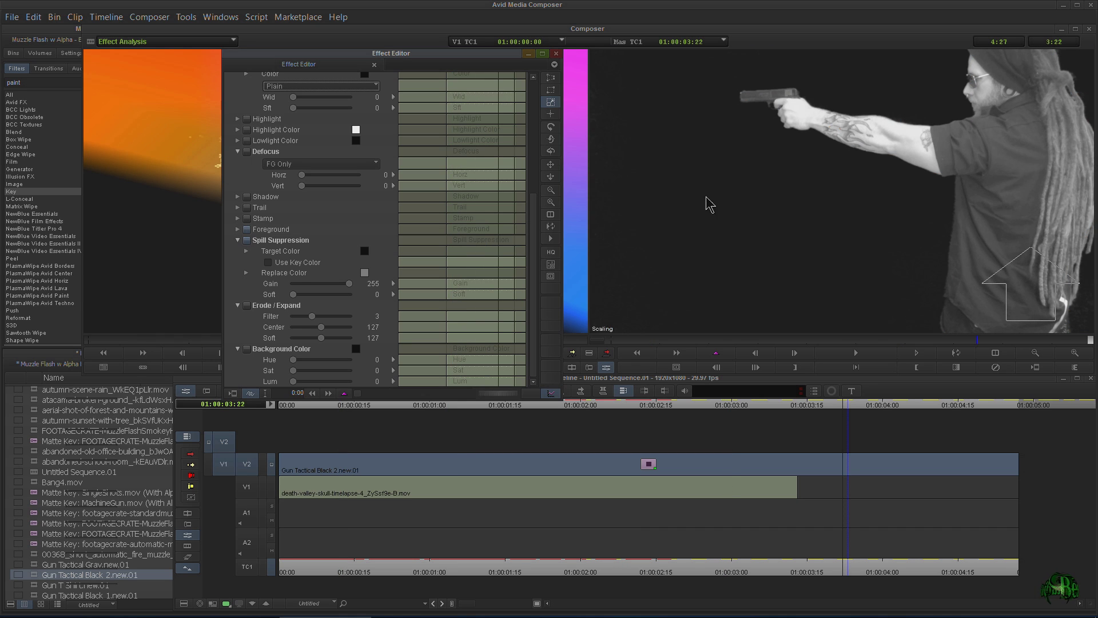
{"action": "left_click_drag", "start_coordinate": [463, 91], "coordinate": [361, 262]}
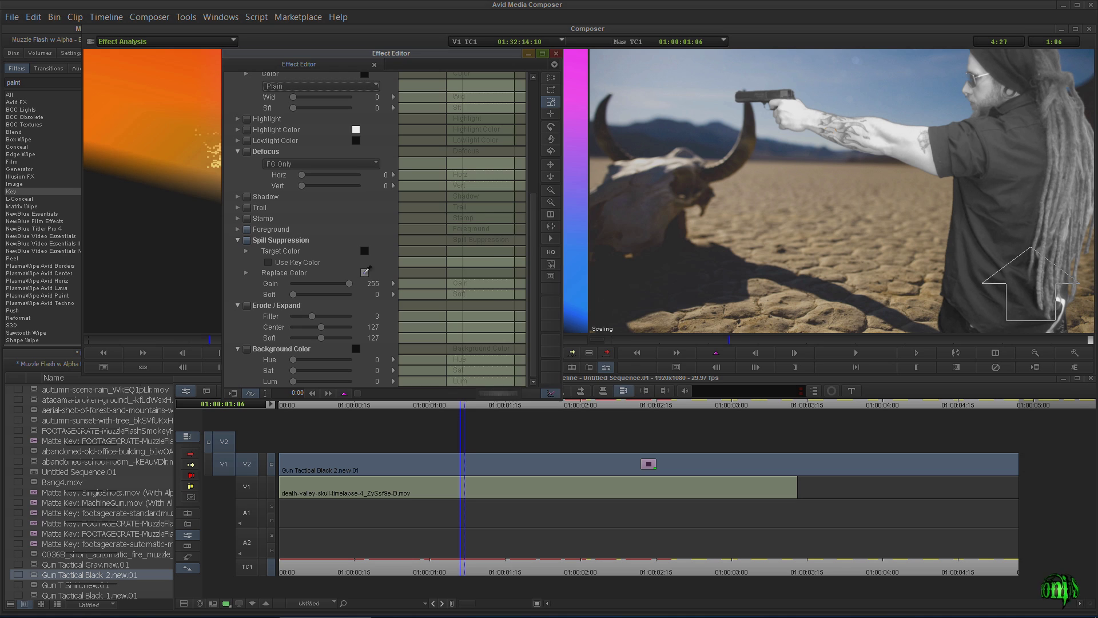
{"action": "left_click", "coordinate": [365, 271]}
Step: Set Replace Color to pink, then to neutral grey 103, and lower Spill Suppression Gain again
{"action": "left_click", "coordinate": [468, 244]}
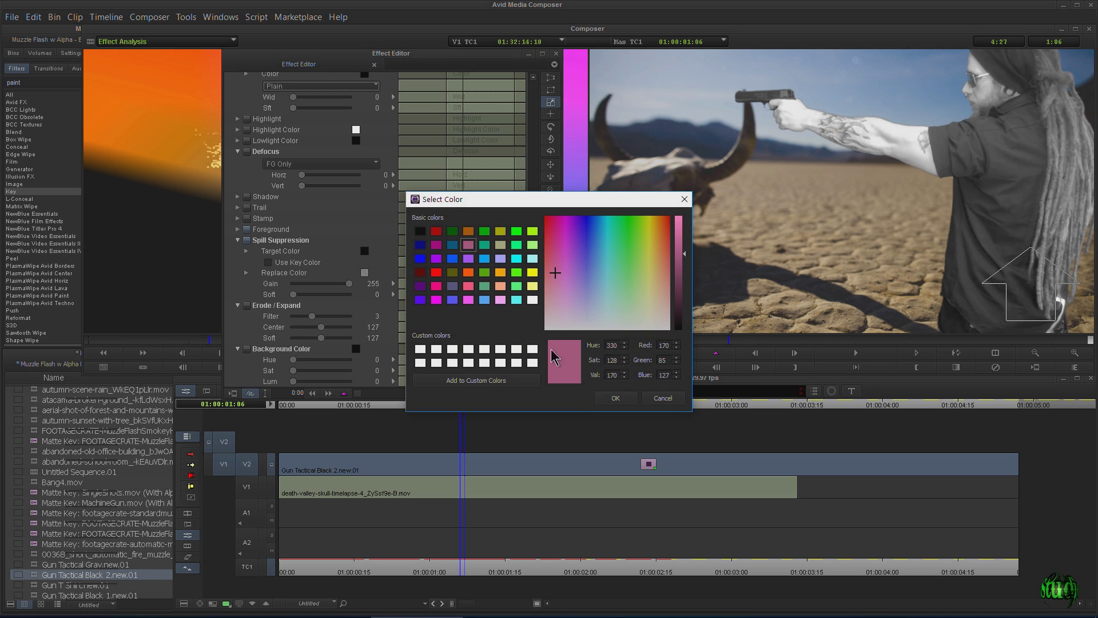
{"action": "left_click", "coordinate": [616, 398]}
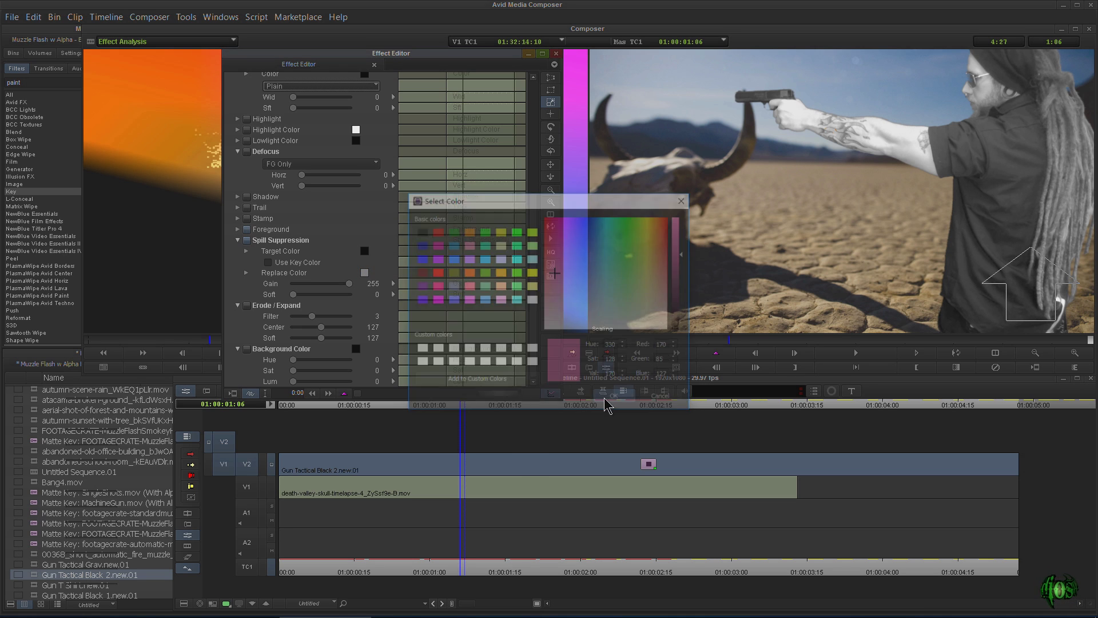
{"action": "left_click", "coordinate": [366, 269]}
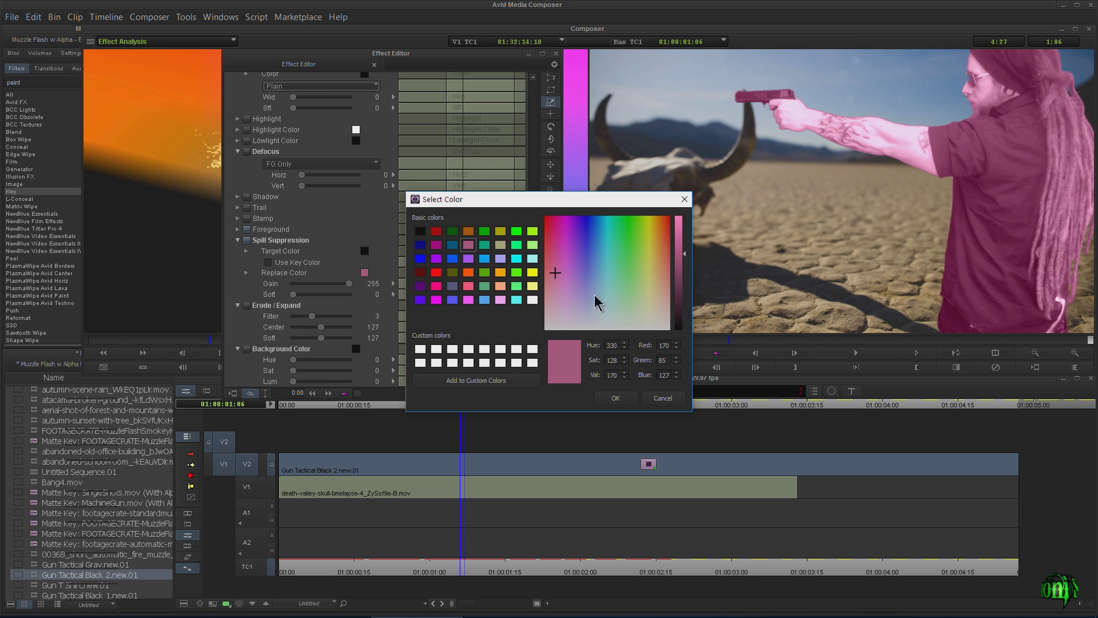
{"action": "left_click", "coordinate": [532, 299]}
{"action": "left_click_drag", "start_coordinate": [678, 231], "coordinate": [676, 284]}
{"action": "left_click", "coordinate": [615, 398]}
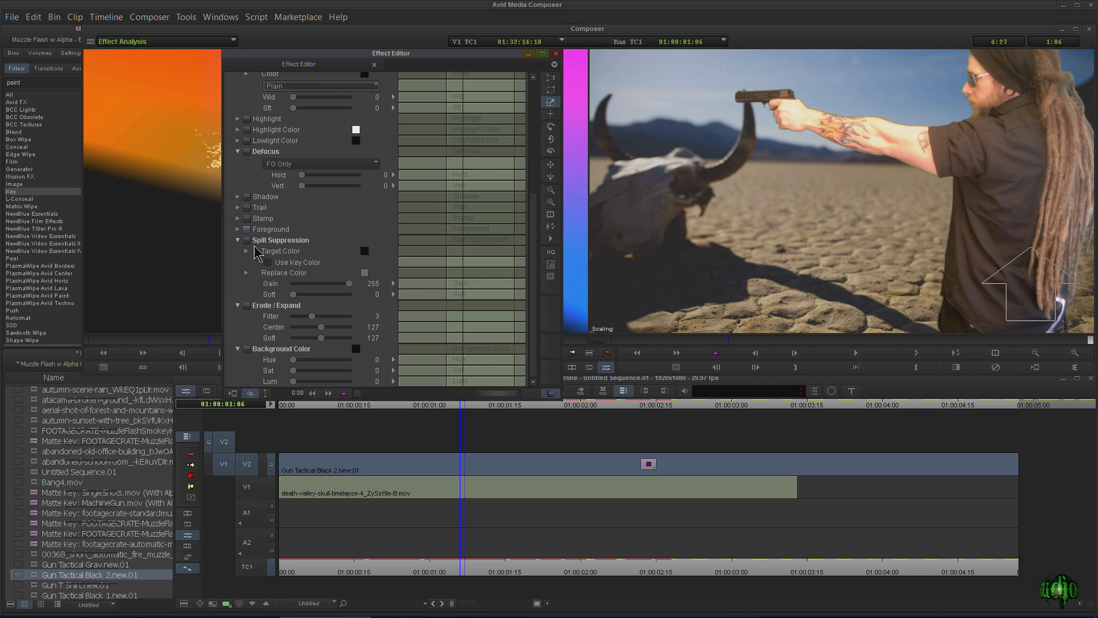
{"action": "left_click", "coordinate": [348, 283]}
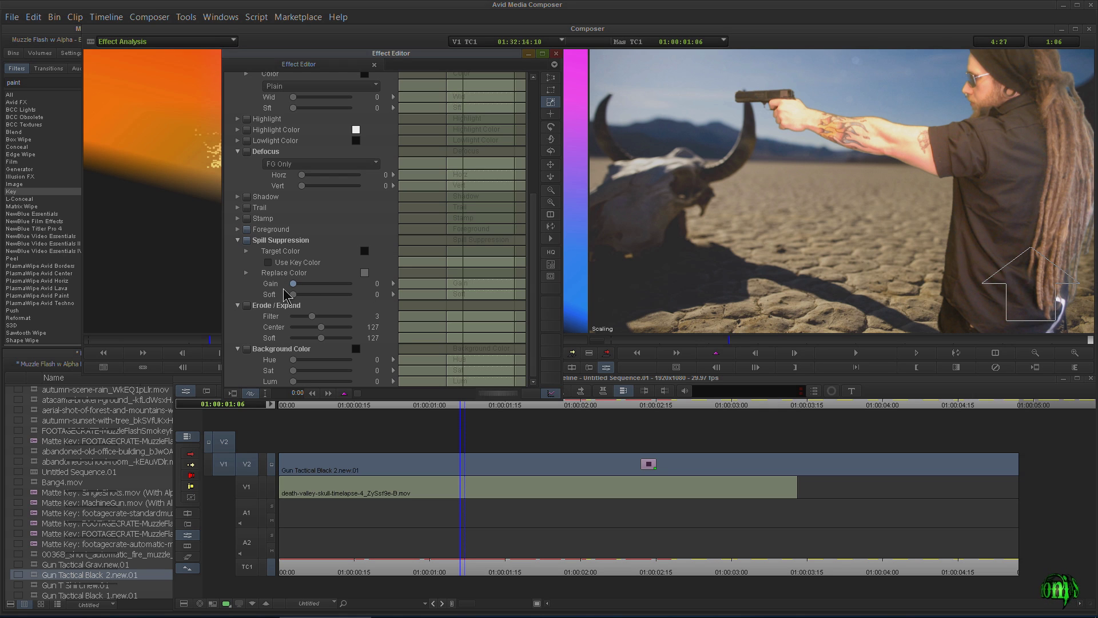
{"action": "left_click_drag", "start_coordinate": [534, 223], "coordinate": [483, 143]}
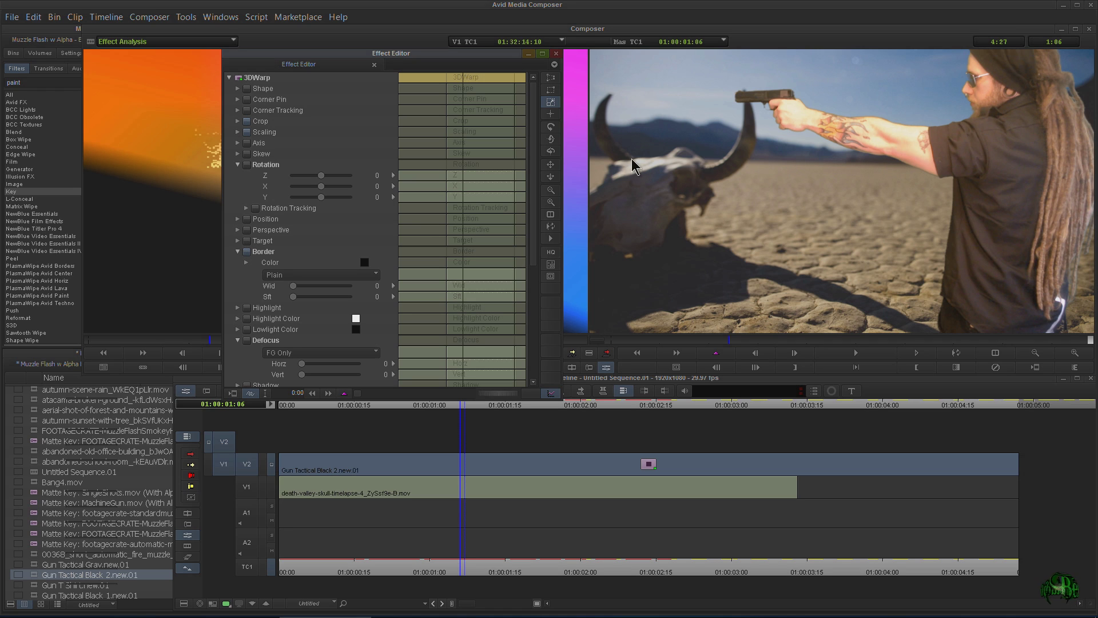
Step: Set the 3D Warp Y rotation to about 308 so the gunman faces the other way
{"action": "scroll", "coordinate": [247, 307], "scroll_direction": "down", "scroll_amount": 2}
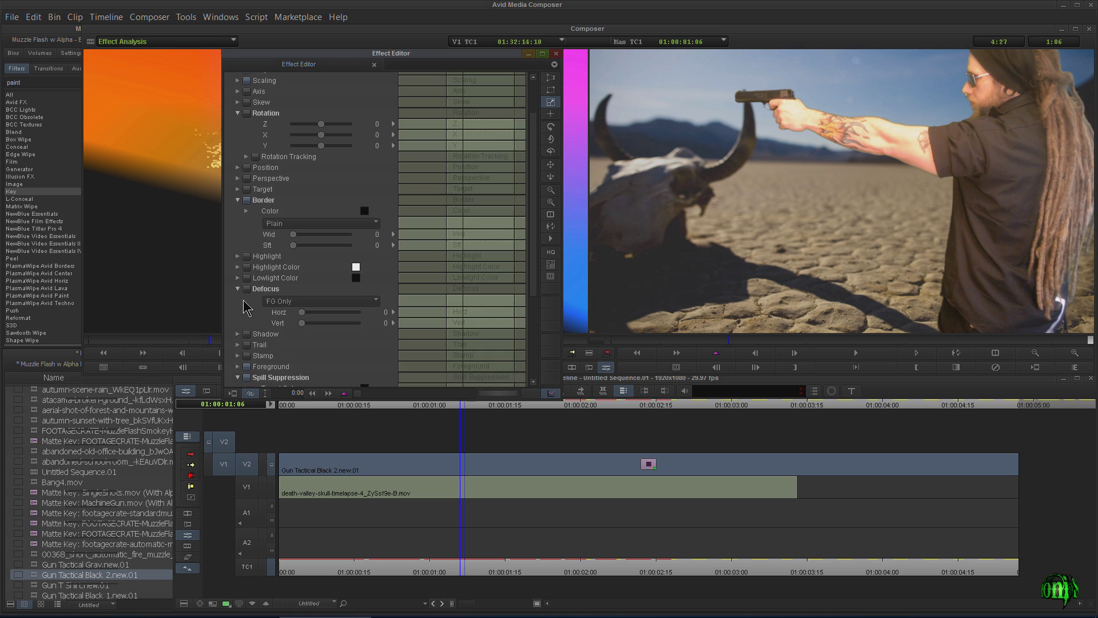
{"action": "scroll", "coordinate": [240, 193], "scroll_direction": "up", "scroll_amount": 2}
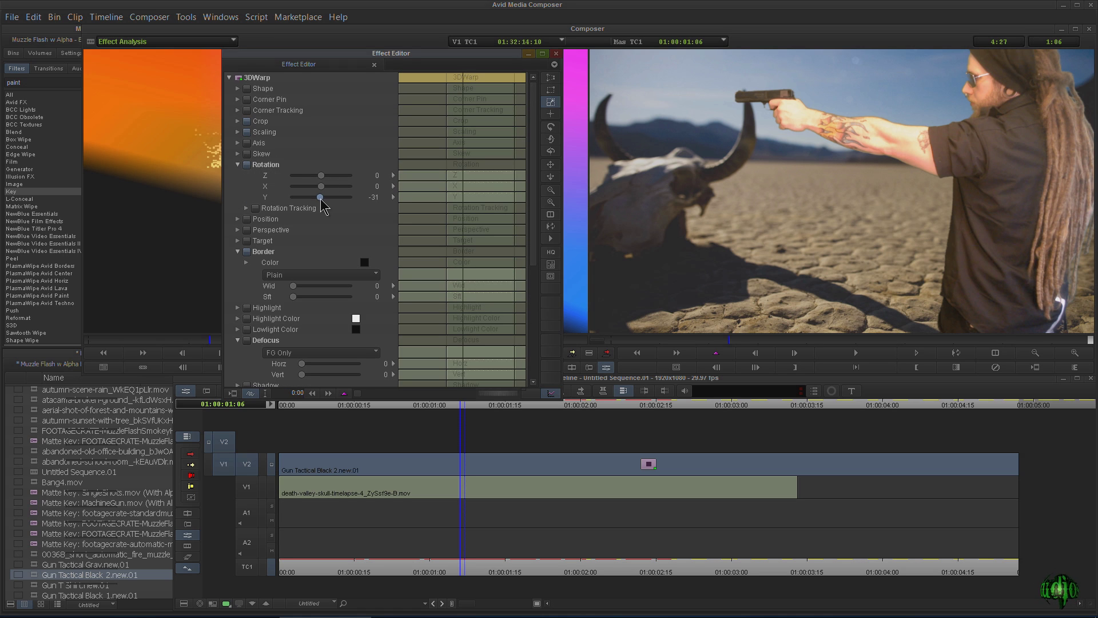
{"action": "left_click_drag", "start_coordinate": [321, 200], "coordinate": [318, 199]}
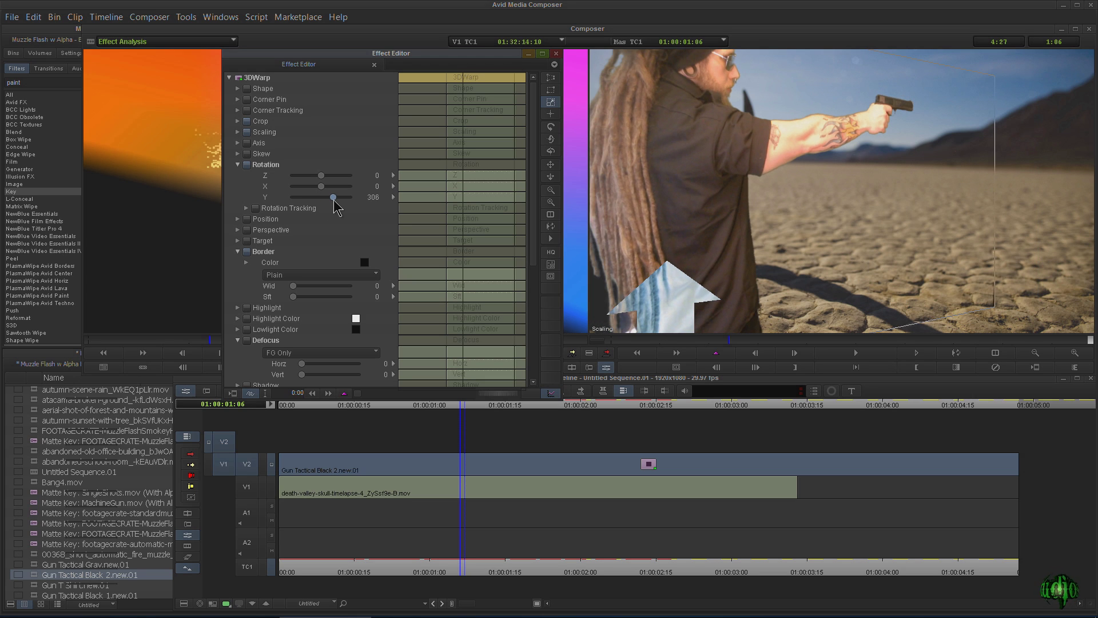
{"action": "left_click", "coordinate": [334, 197]}
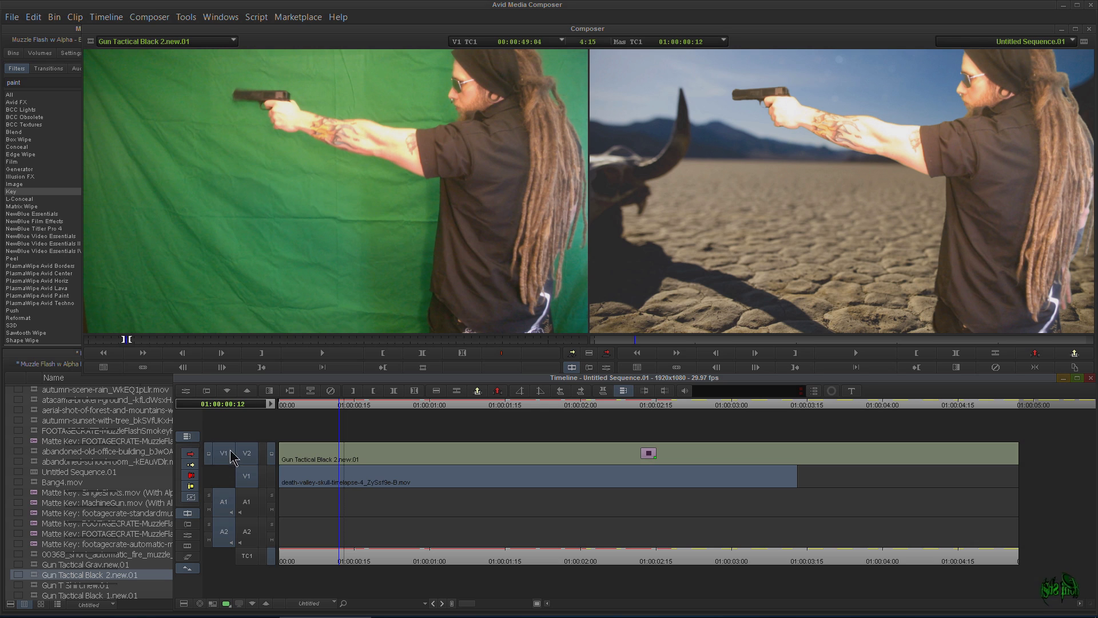
Step: Patch the source to V1, remove the desert clip, and preview the keyed clip alone
{"action": "left_click_drag", "start_coordinate": [232, 458], "coordinate": [243, 475]}
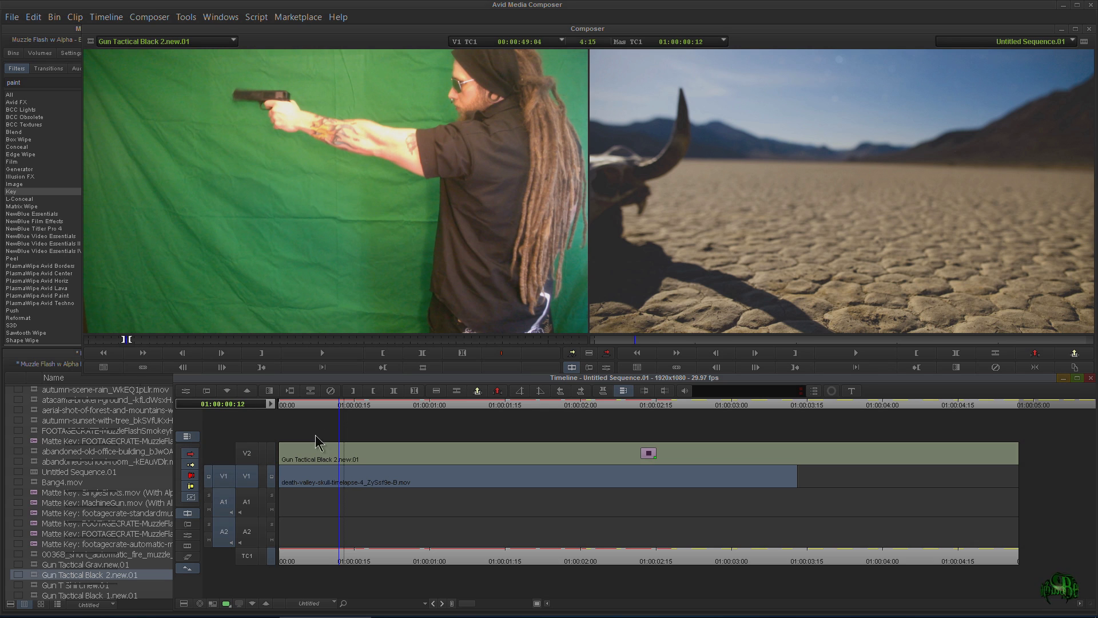
{"action": "left_click_drag", "start_coordinate": [334, 405], "coordinate": [342, 404]}
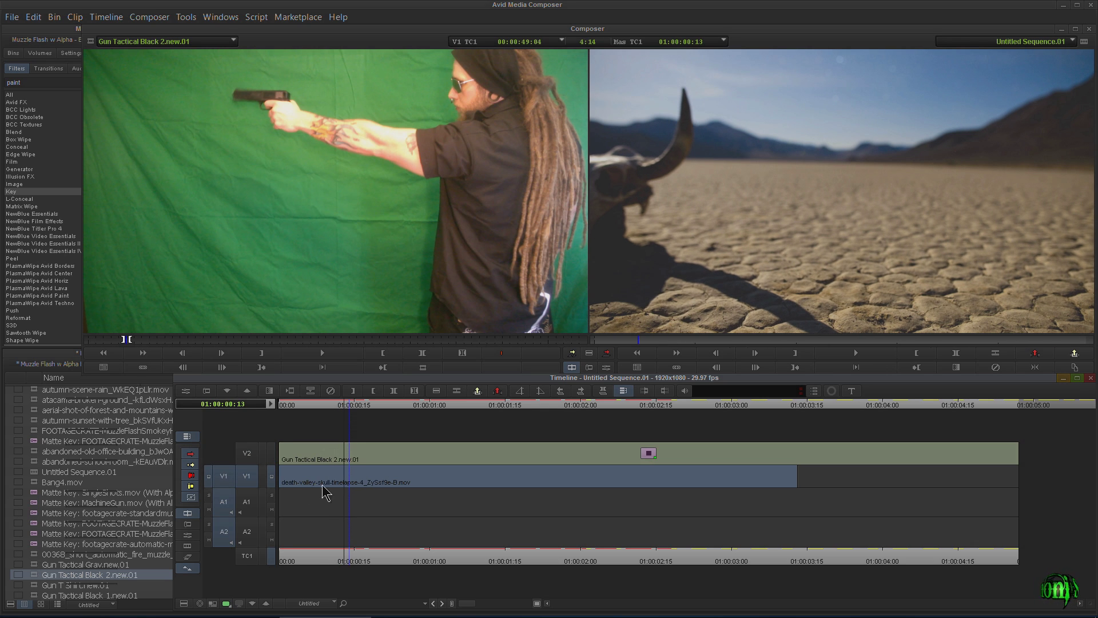
{"action": "key", "text": "ctrl+z"}
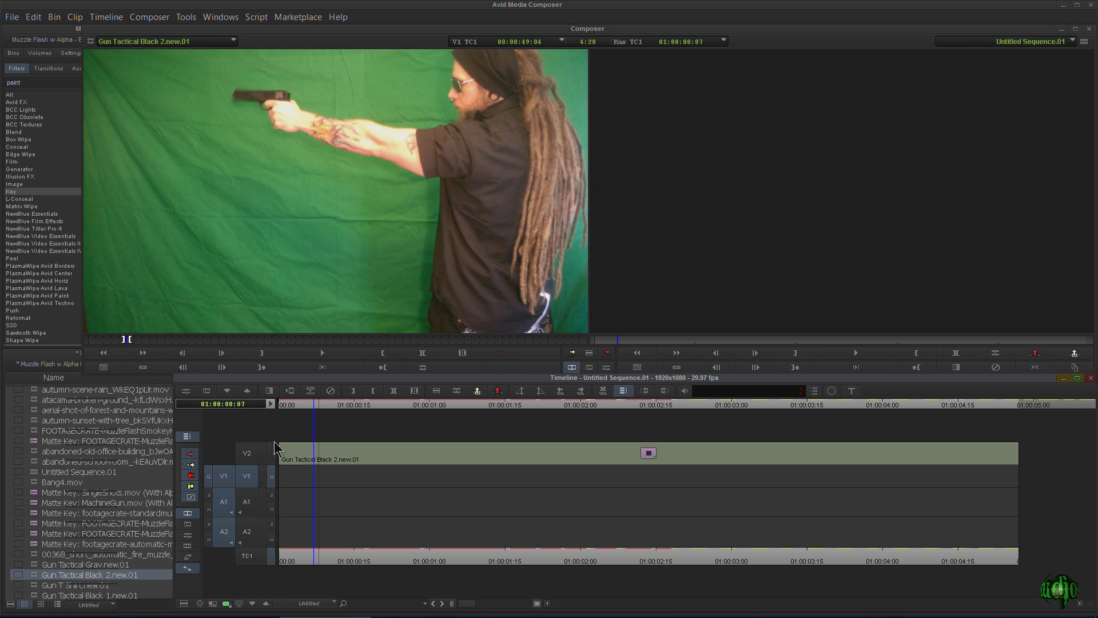
{"action": "left_click", "coordinate": [272, 453]}
{"action": "left_click_drag", "start_coordinate": [313, 404], "coordinate": [286, 404]}
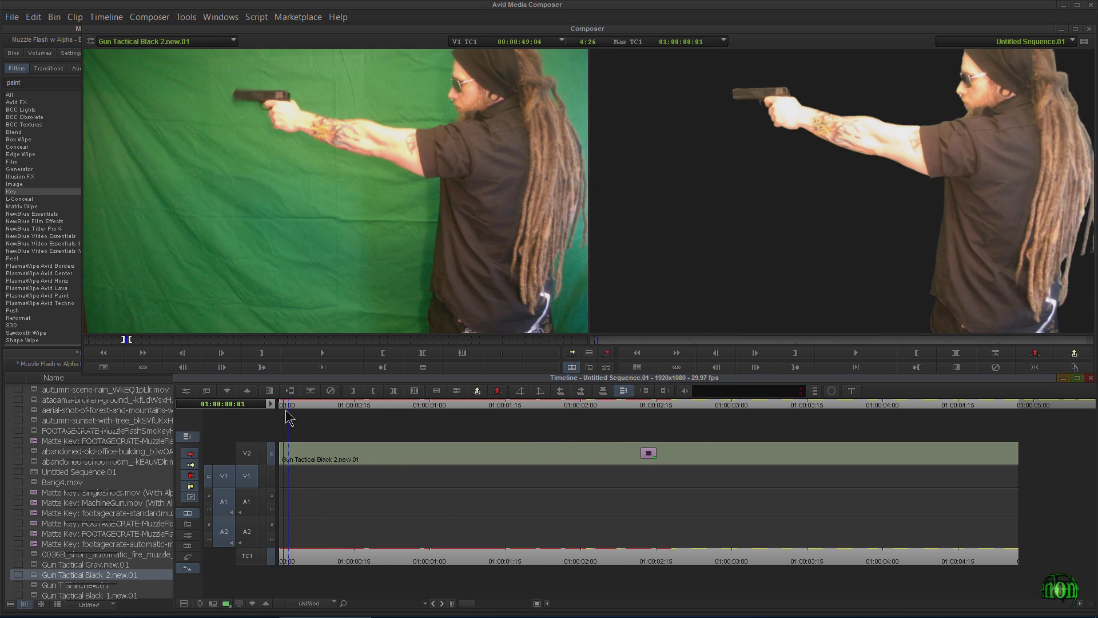
Step: Overwrite the civil-war-battlefield clip onto V1 and scrub past its end
{"action": "left_click", "coordinate": [36, 475]}
{"action": "scroll", "coordinate": [37, 474], "scroll_direction": "up", "scroll_amount": 3}
{"action": "double_click", "coordinate": [32, 447]}
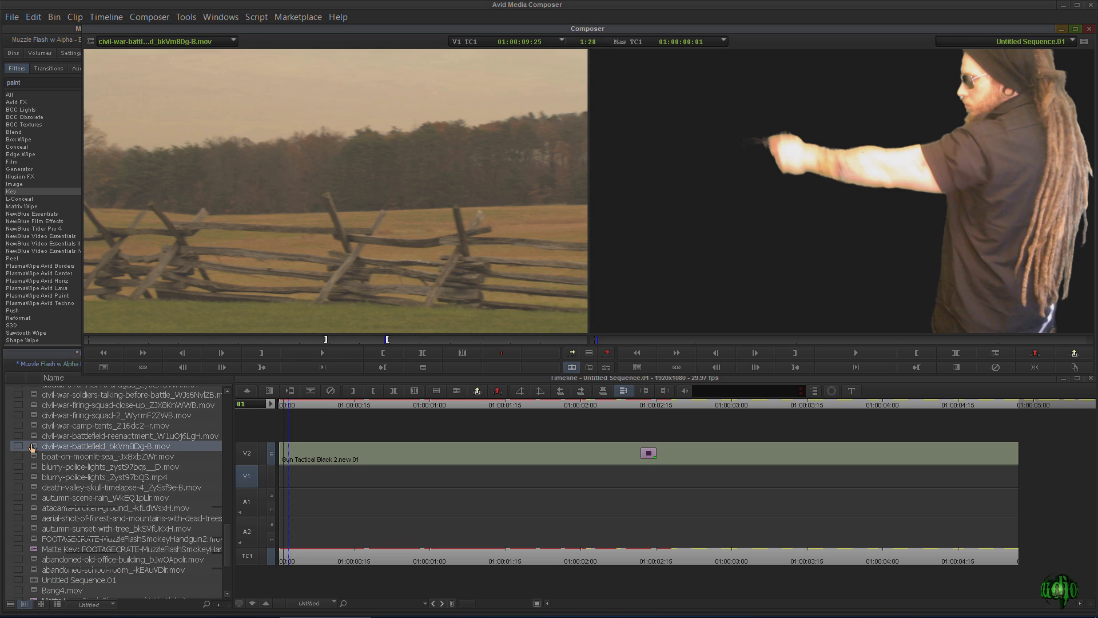
{"action": "left_click", "coordinate": [606, 353]}
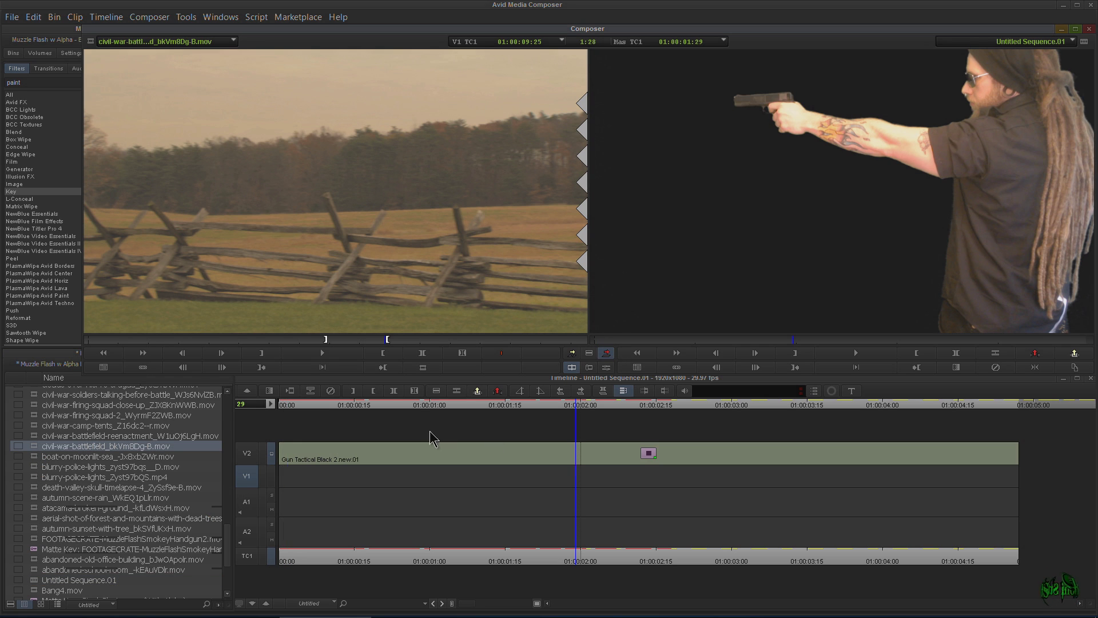
{"action": "left_click", "coordinate": [389, 409]}
{"action": "left_click", "coordinate": [348, 413]}
{"action": "left_click_drag", "start_coordinate": [347, 411], "coordinate": [587, 407]}
Step: Overwrite red-planets-and-sun onto V1 after the battlefield and park at 01:00:03:00
{"action": "left_click", "coordinate": [103, 419]}
{"action": "scroll", "coordinate": [60, 430], "scroll_direction": "up", "scroll_amount": 4}
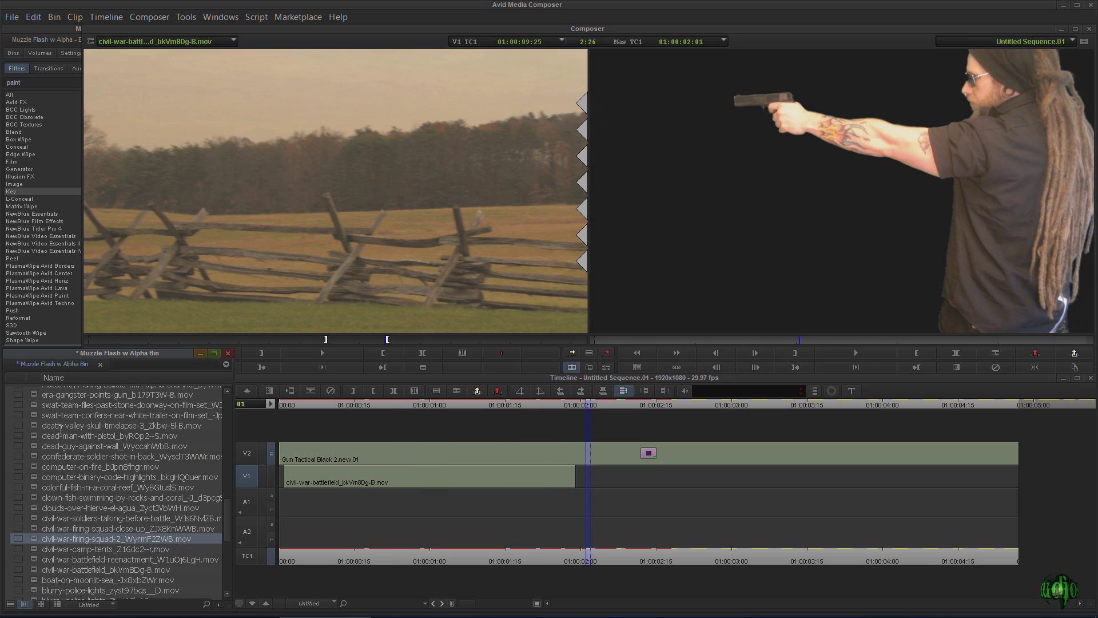
{"action": "double_click", "coordinate": [35, 436]}
{"action": "scroll", "coordinate": [114, 486], "scroll_direction": "up", "scroll_amount": 5}
{"action": "double_click", "coordinate": [115, 457]}
{"action": "double_click", "coordinate": [106, 477]}
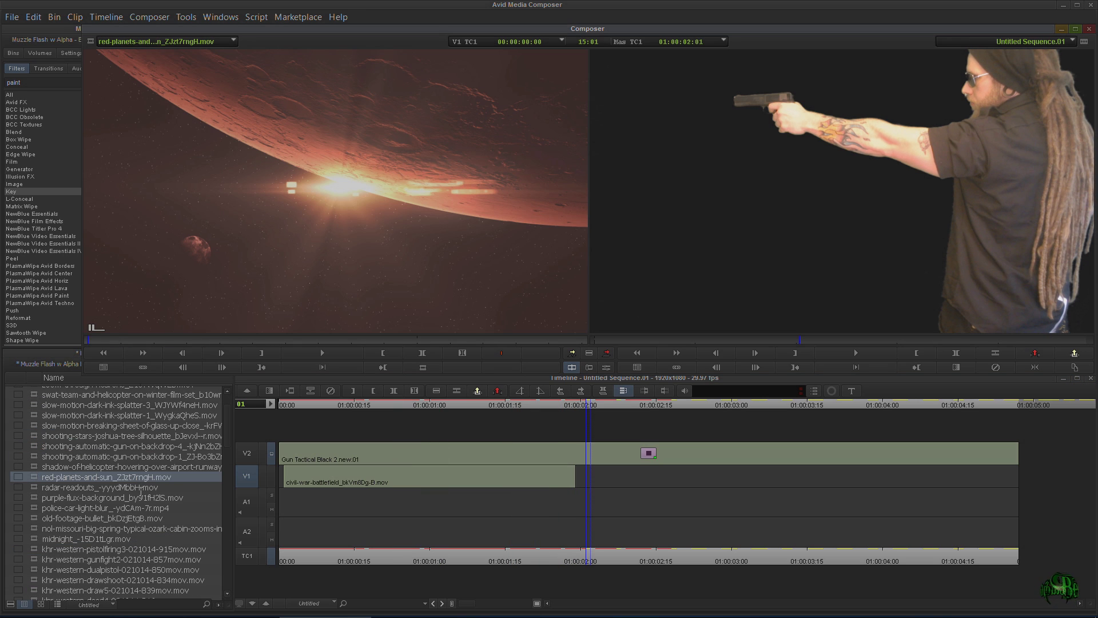
{"action": "left_click", "coordinate": [605, 355]}
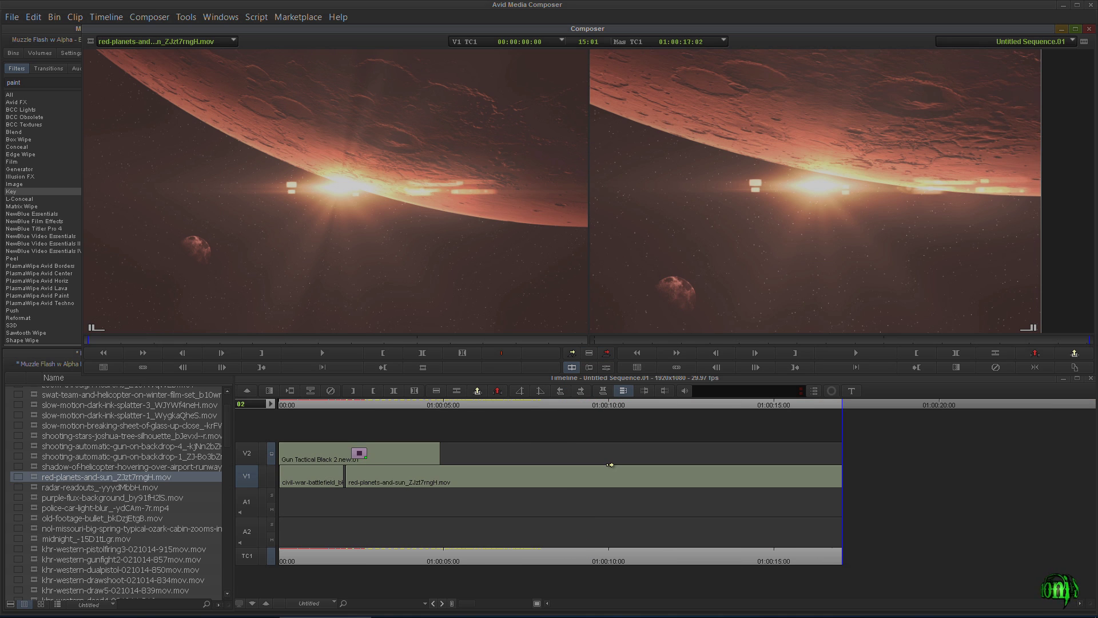
{"action": "left_click", "coordinate": [370, 404]}
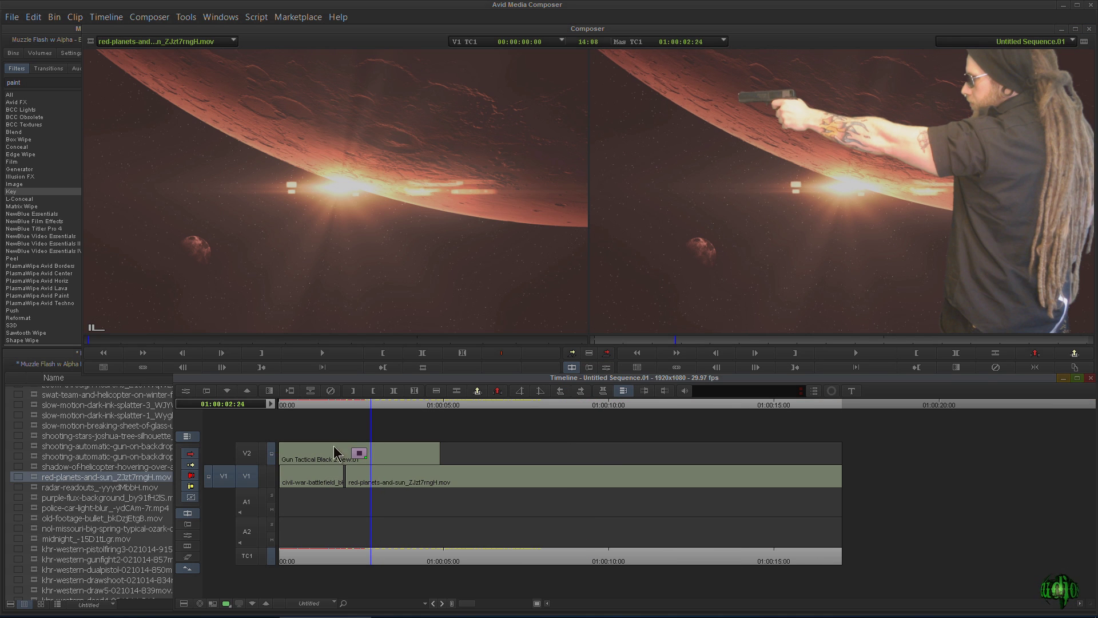
{"action": "left_click", "coordinate": [377, 401]}
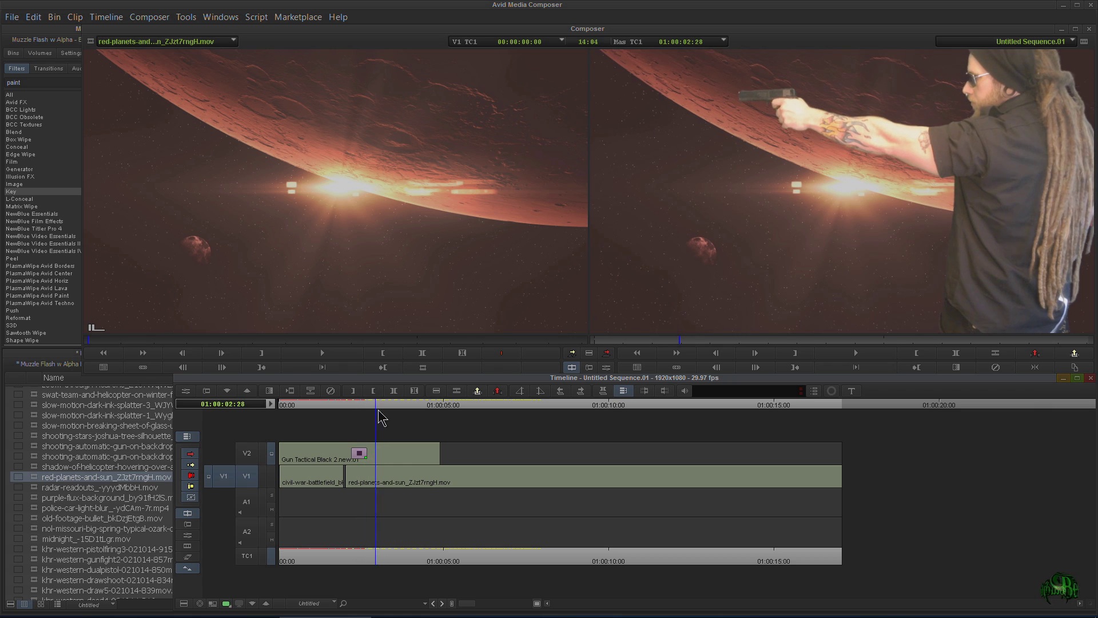
{"action": "left_click", "coordinate": [400, 459]}
Step: Set 3D Warp Defocus Horz to 19 and Spill Suppression Gain to 0, then play the composite
{"action": "left_click", "coordinate": [606, 367]}
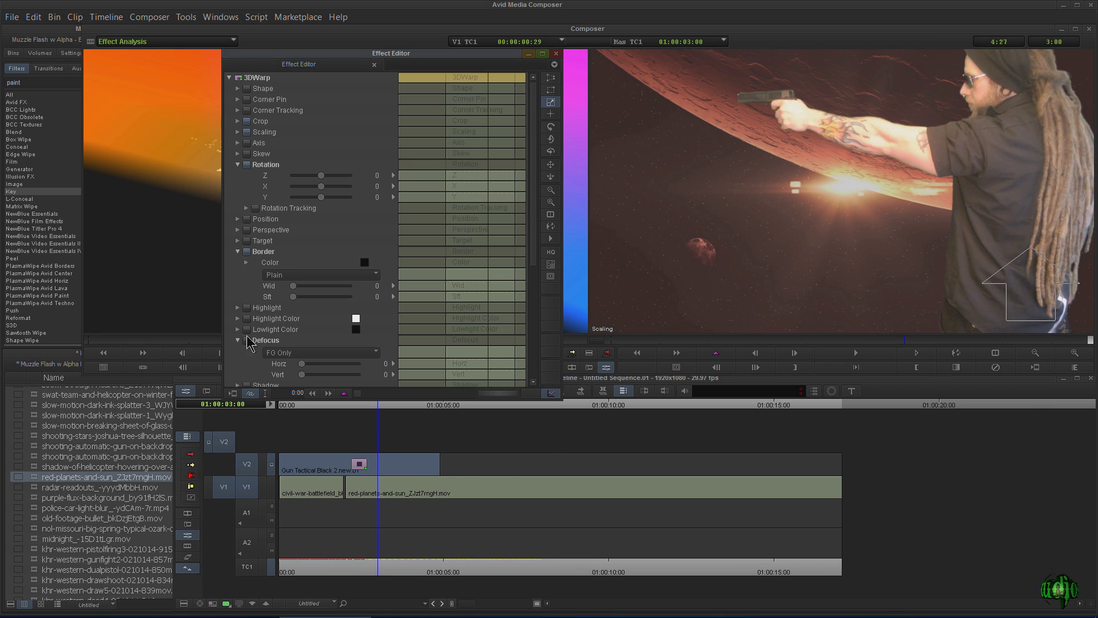
{"action": "scroll", "coordinate": [246, 373], "scroll_direction": "down", "scroll_amount": 5}
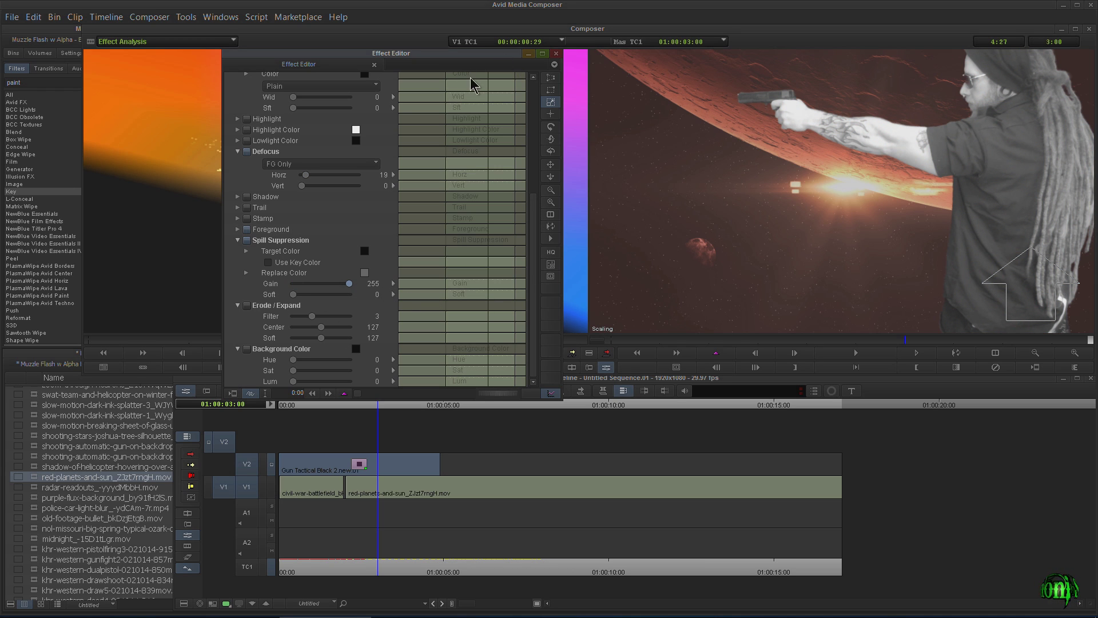
{"action": "left_click_drag", "start_coordinate": [457, 86], "coordinate": [496, 89]}
{"action": "key", "text": "space"}
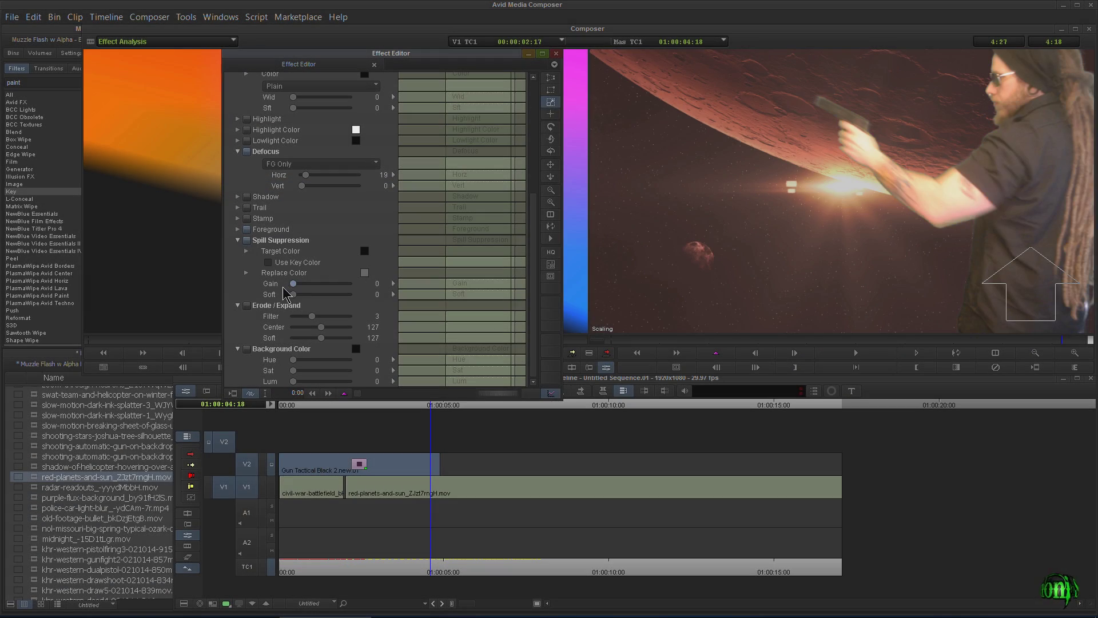
Step: Exit the effect settings and delete the red-planets and civil-war-battlefield clips from V1
{"action": "left_click", "coordinate": [556, 54]}
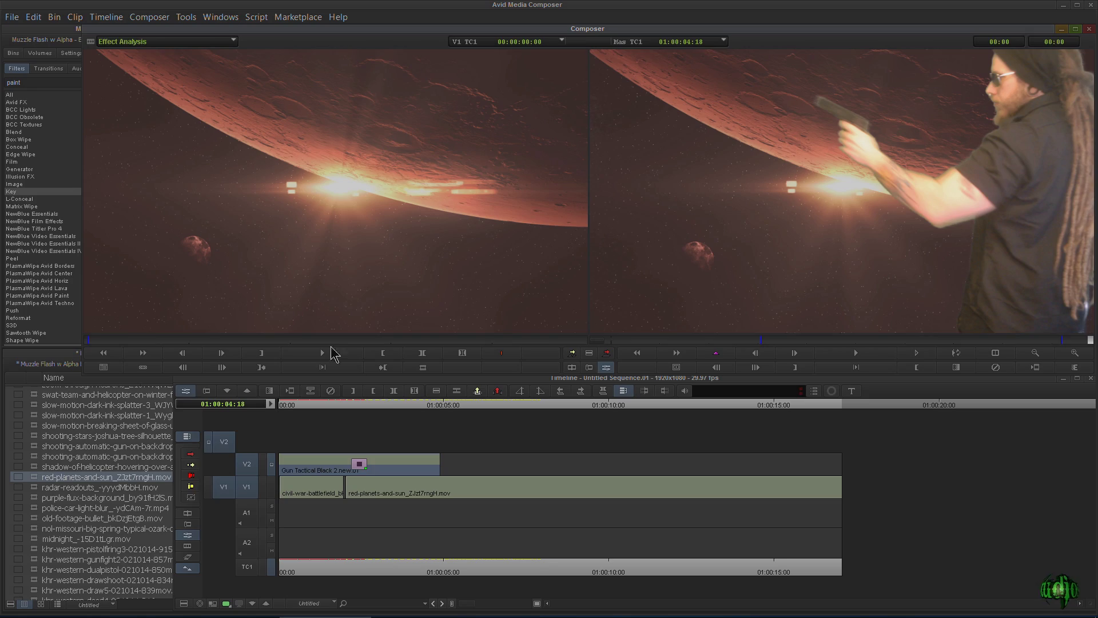
{"action": "scroll", "coordinate": [68, 430], "scroll_direction": "down", "scroll_amount": 15}
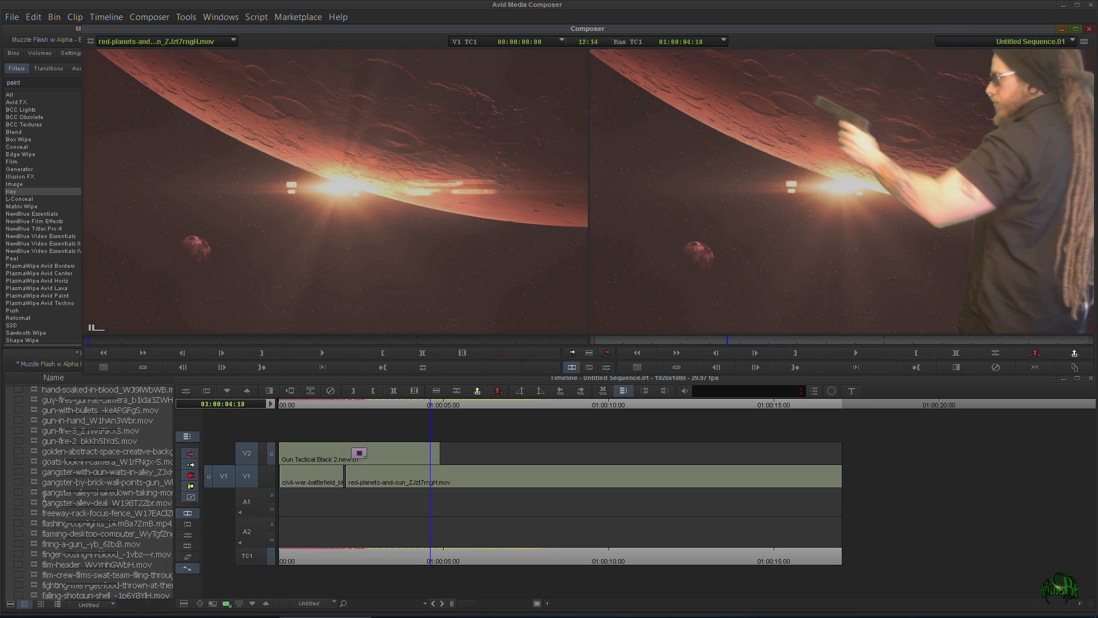
{"action": "scroll", "coordinate": [44, 496], "scroll_direction": "down", "scroll_amount": 2}
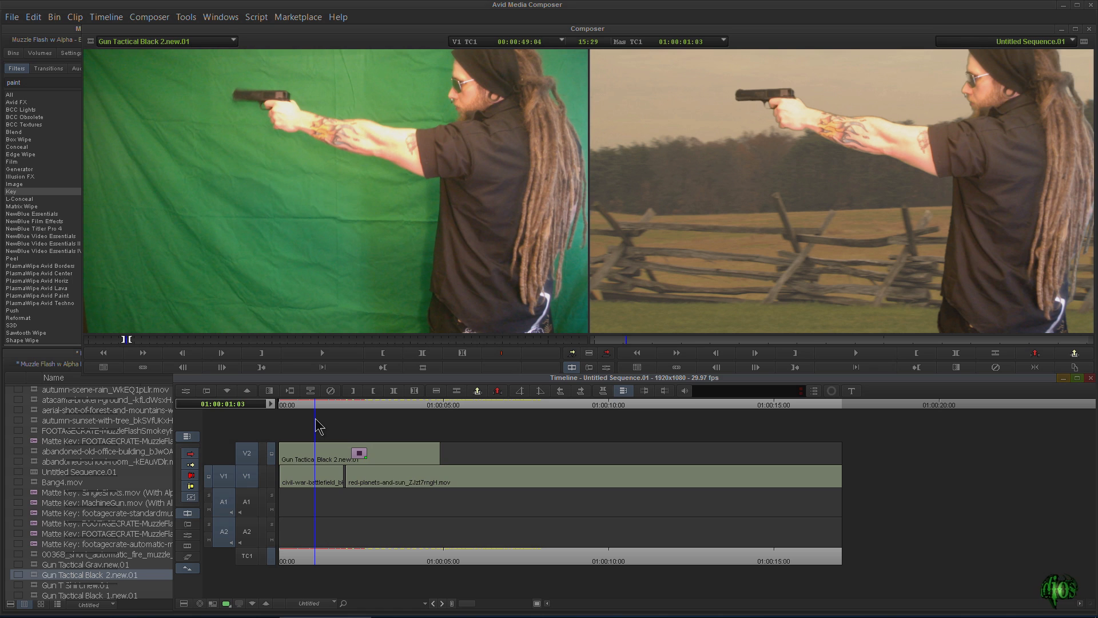
{"action": "left_click", "coordinate": [381, 477]}
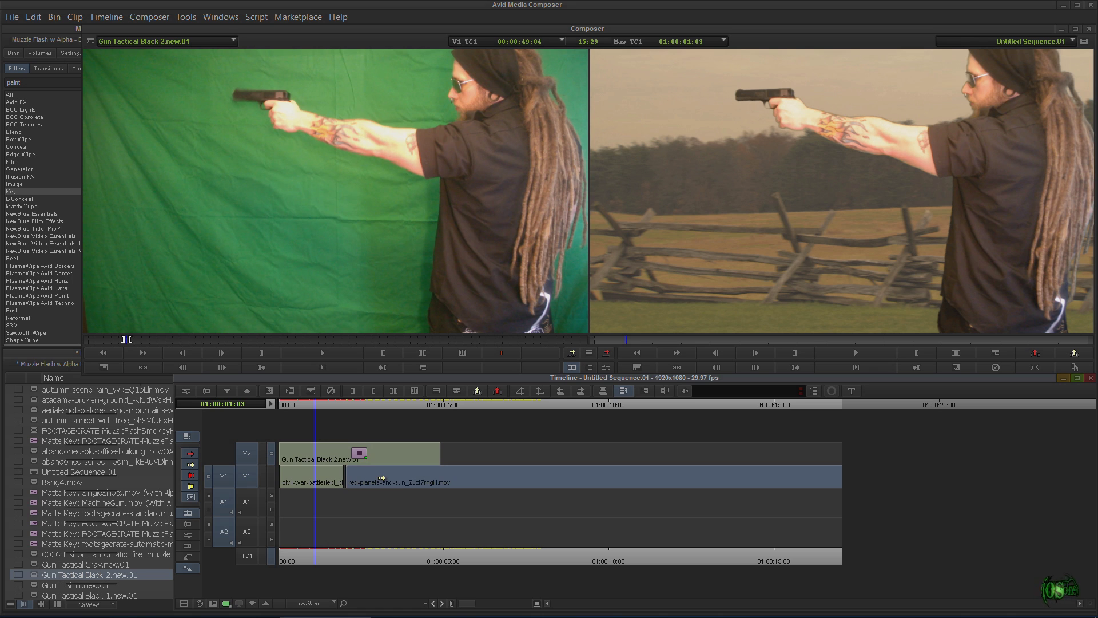
{"action": "key", "text": "Delete"}
{"action": "left_click", "coordinate": [316, 476]}
{"action": "key", "text": "Delete"}
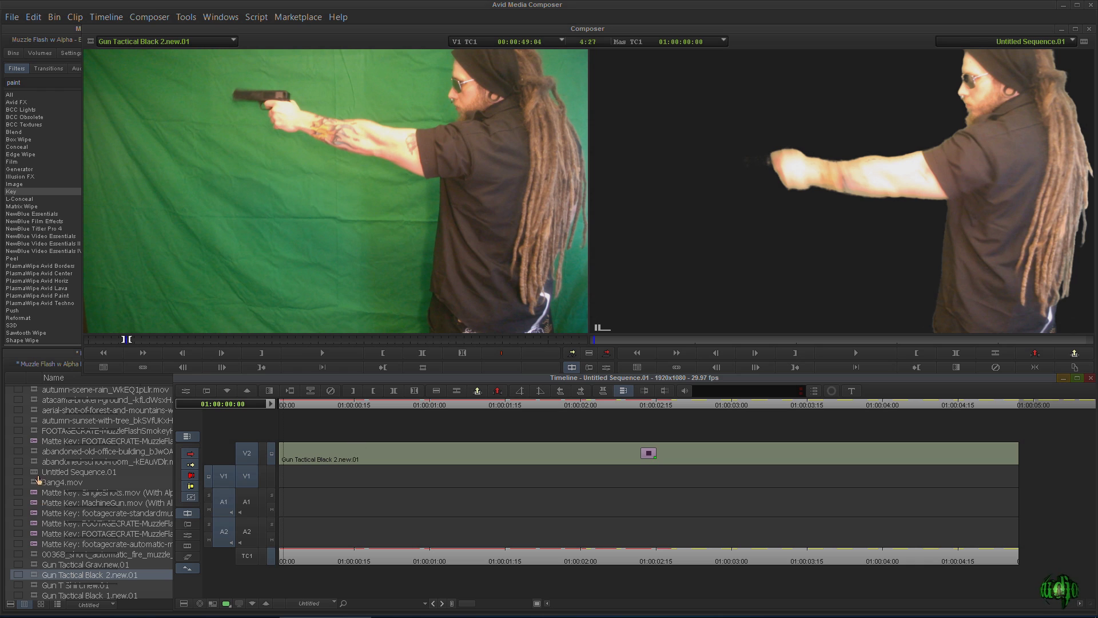
Step: Open the Key effects category and promote the SpectraMatte key to 3D Warp
{"action": "left_click", "coordinate": [25, 200]}
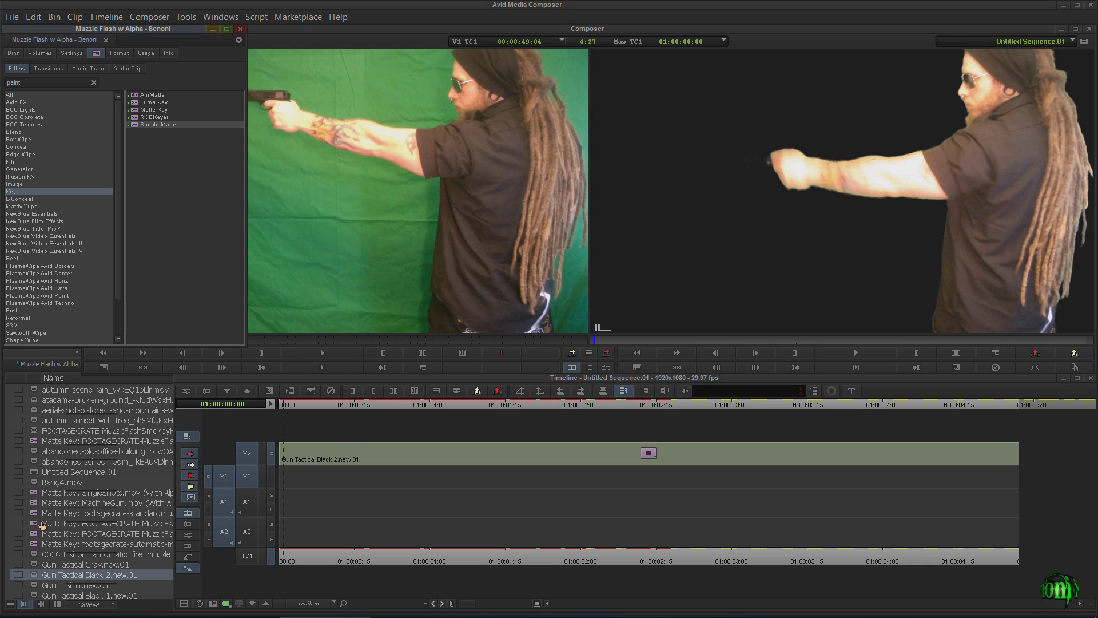
{"action": "scroll", "coordinate": [43, 526], "scroll_direction": "up", "scroll_amount": 3}
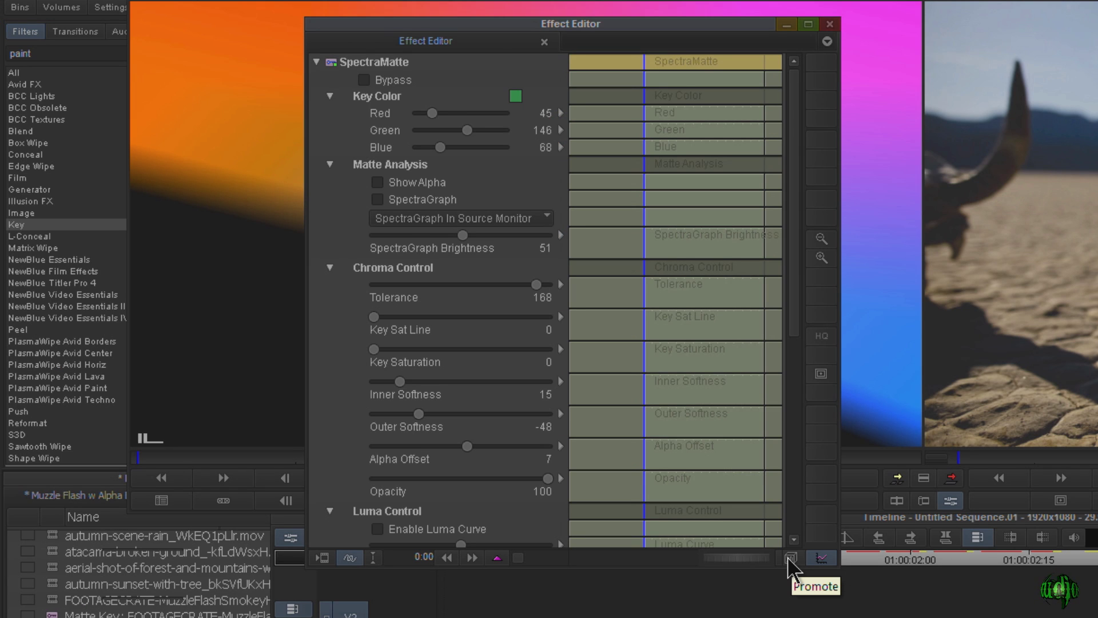
{"action": "left_click", "coordinate": [790, 561]}
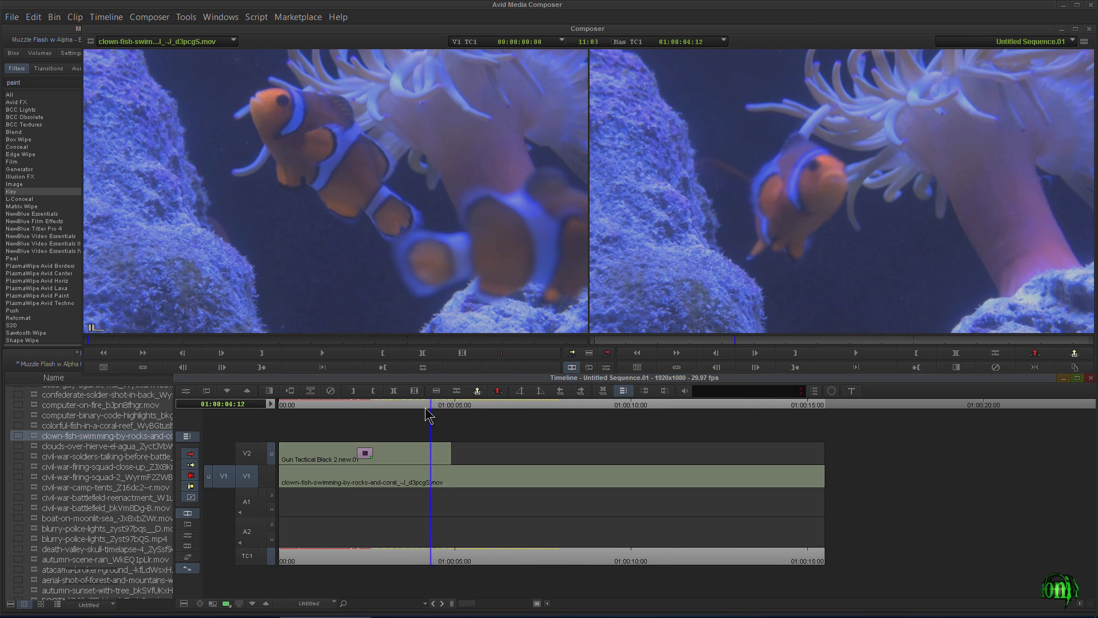
Step: Scrub back to show the keyed gunman aiming over the clown-fish reef footage
{"action": "left_click_drag", "start_coordinate": [428, 416], "coordinate": [359, 417]}
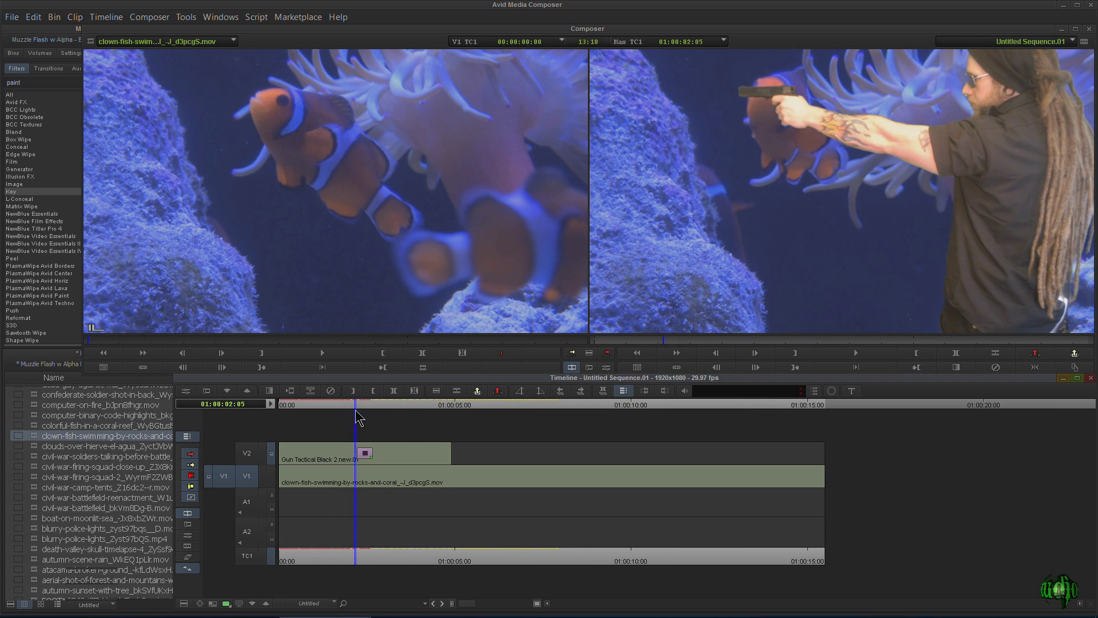